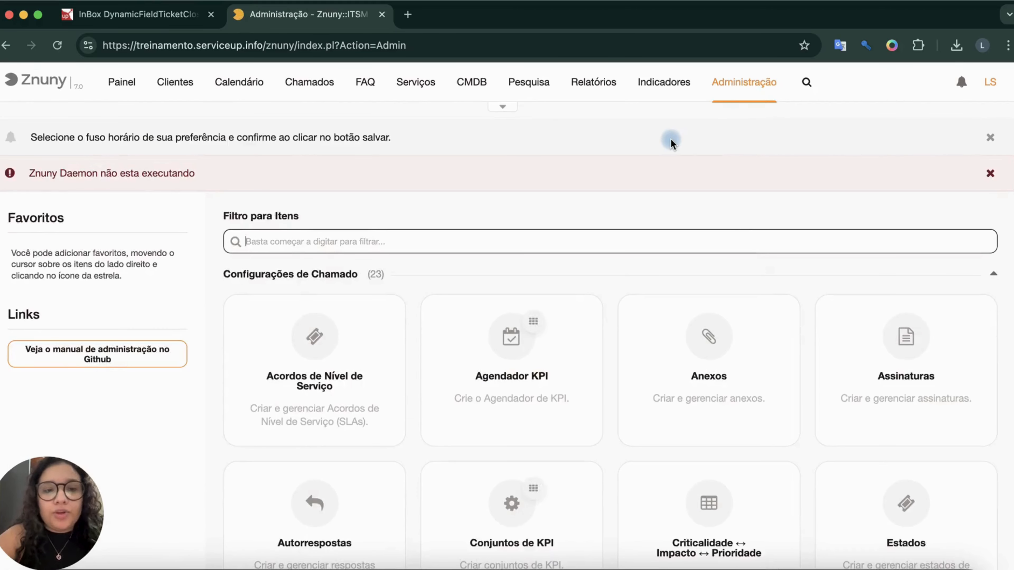
Open the dynamic fields management and start a new Chamados Fechados field for the Chamado object.
text(campo)
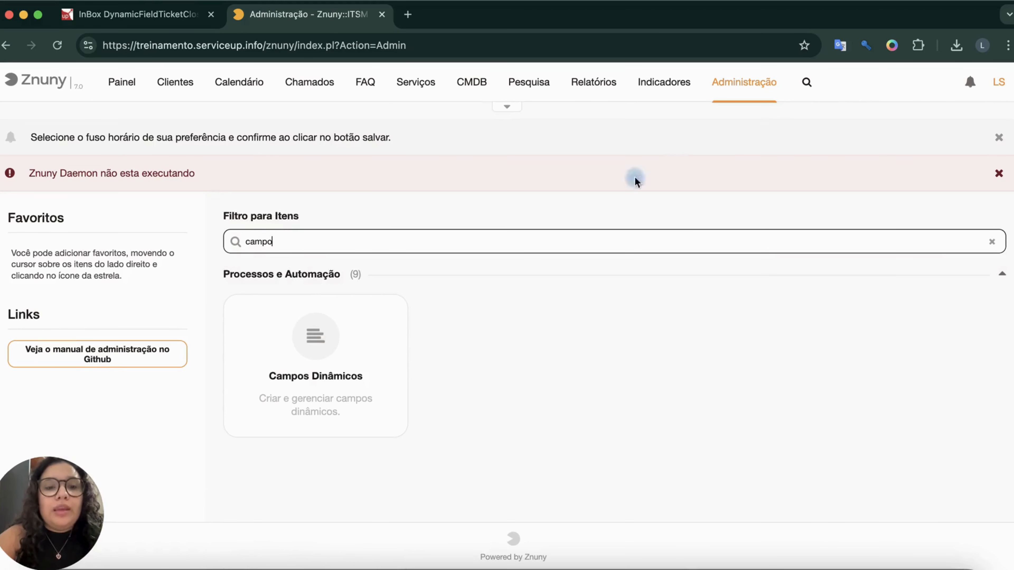
click(342, 398)
click(124, 273)
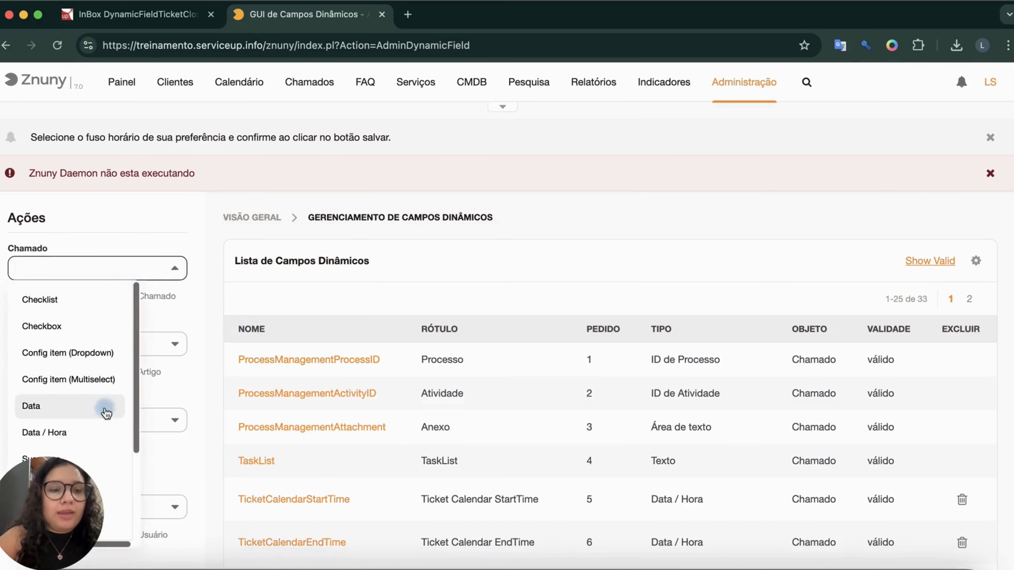
scroll(70, 437, down, 5)
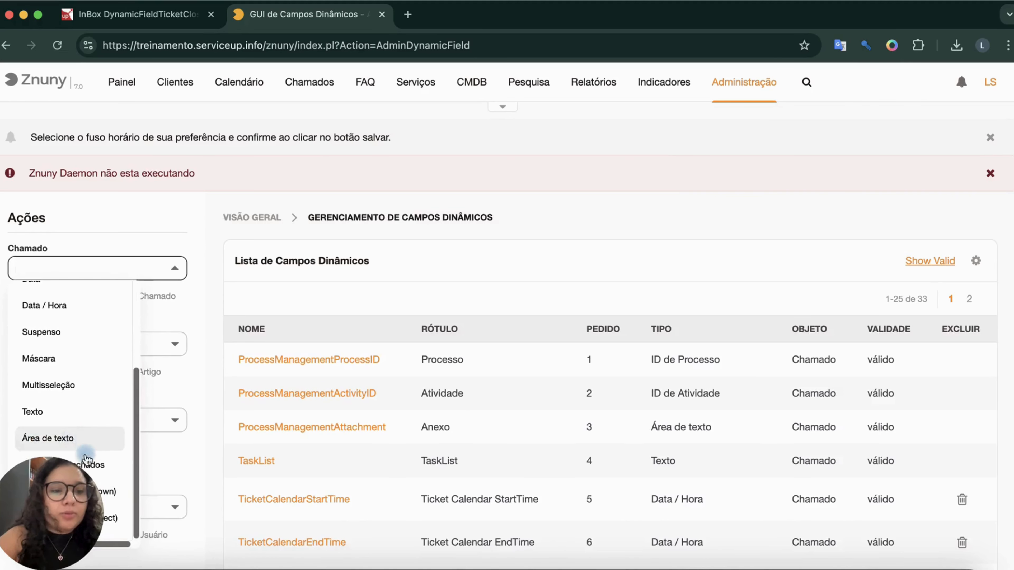
click(98, 465)
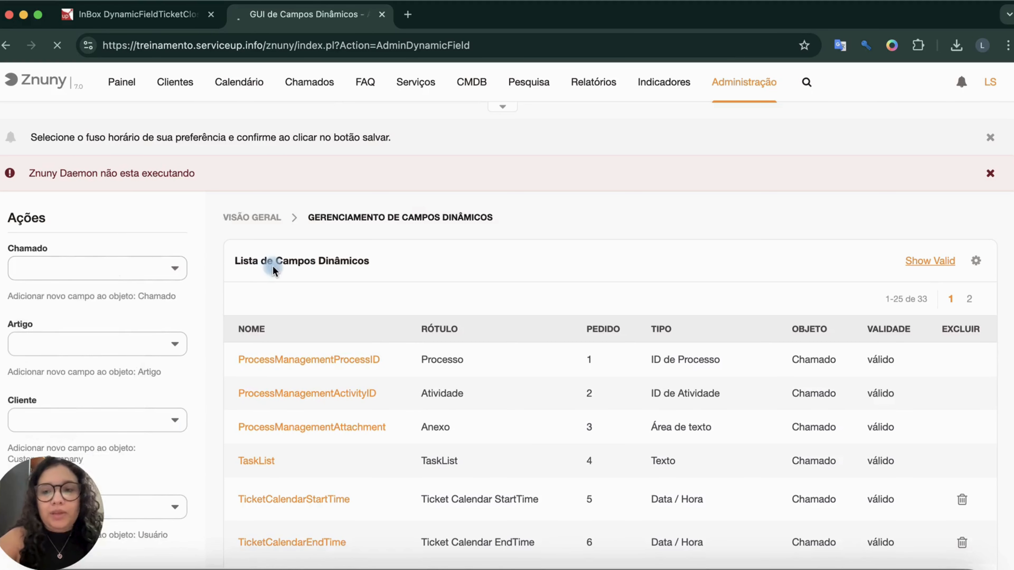
scroll(318, 342, down, 3)
Look up the required field name in the InBox DynamicFieldTicketClosed documentation and copy TicketClosed into the new field's Nome.
click(304, 222)
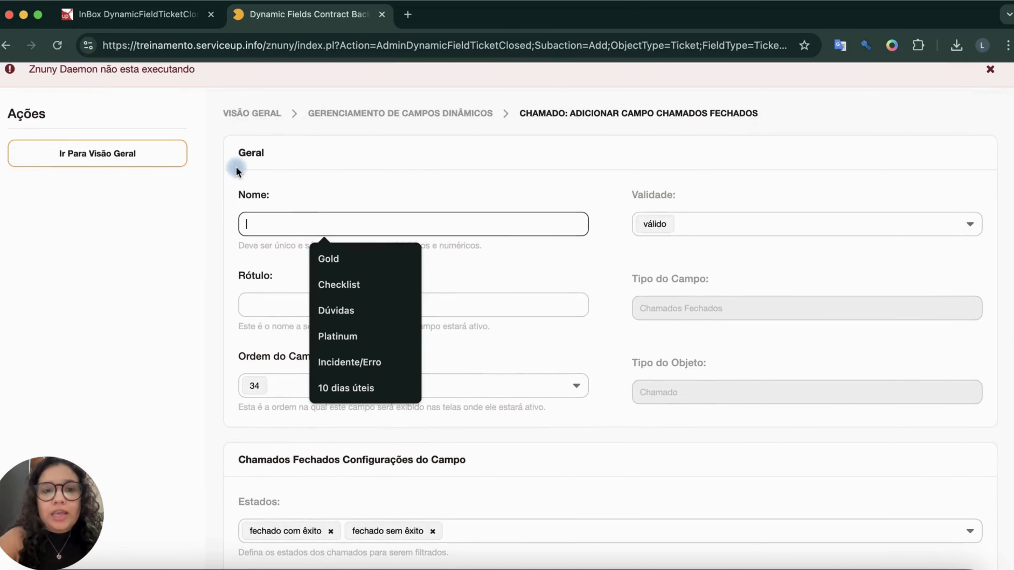
click(170, 23)
scroll(517, 388, down, 15)
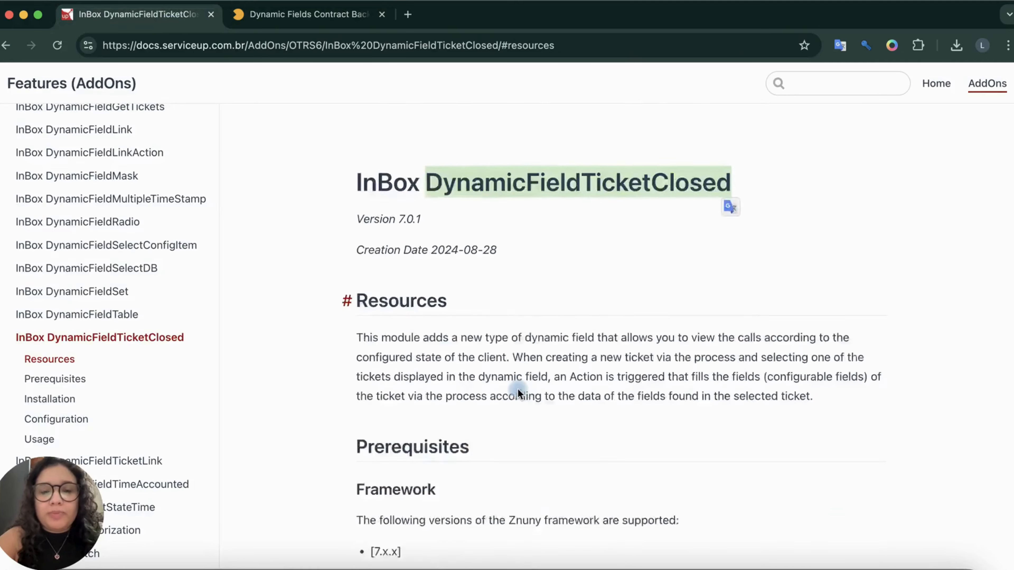
scroll(518, 394, down, 10)
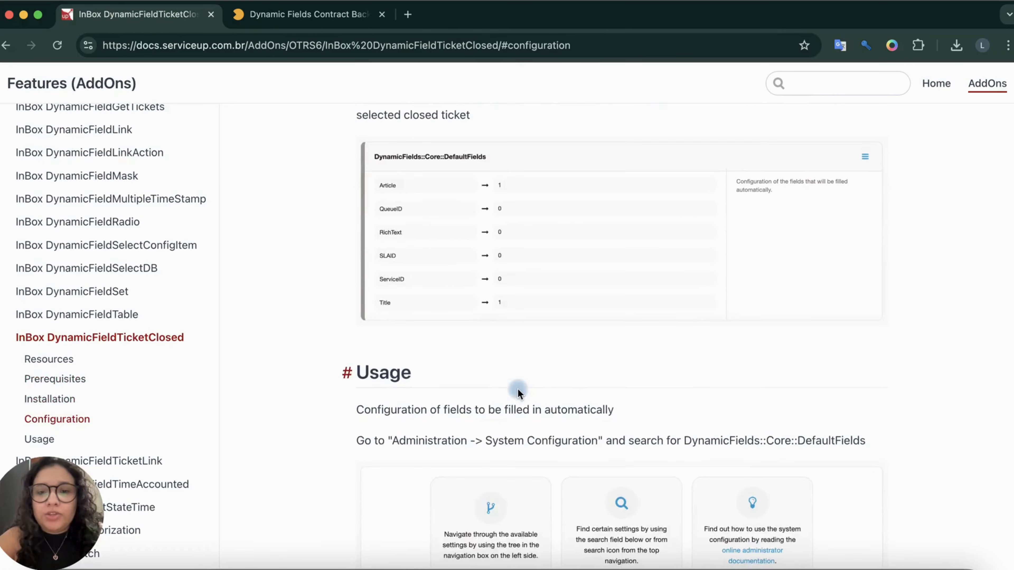
scroll(515, 348, down, 15)
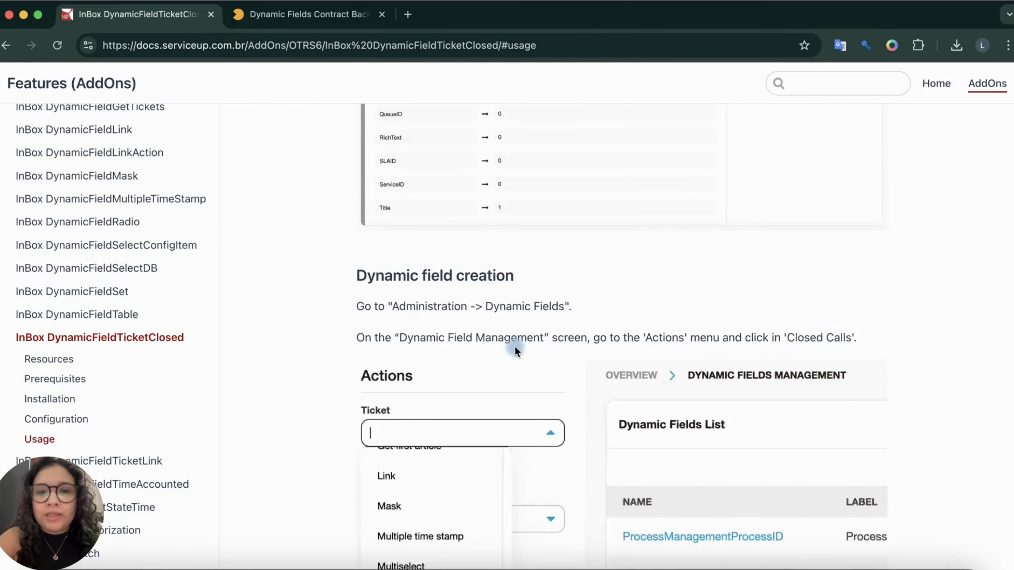
scroll(515, 351, up, 2)
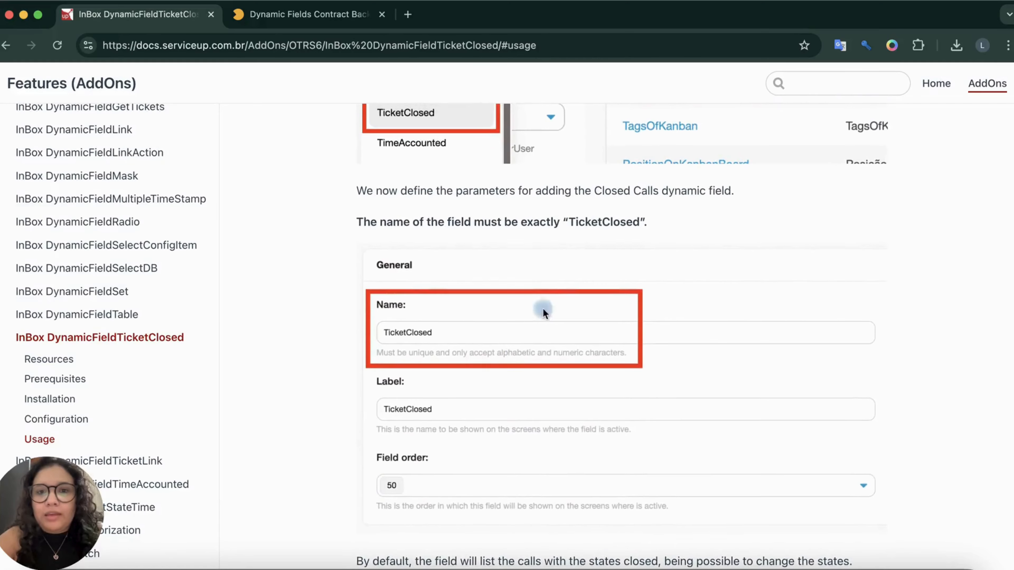
double_click(586, 222)
key(super+c)
click(279, 14)
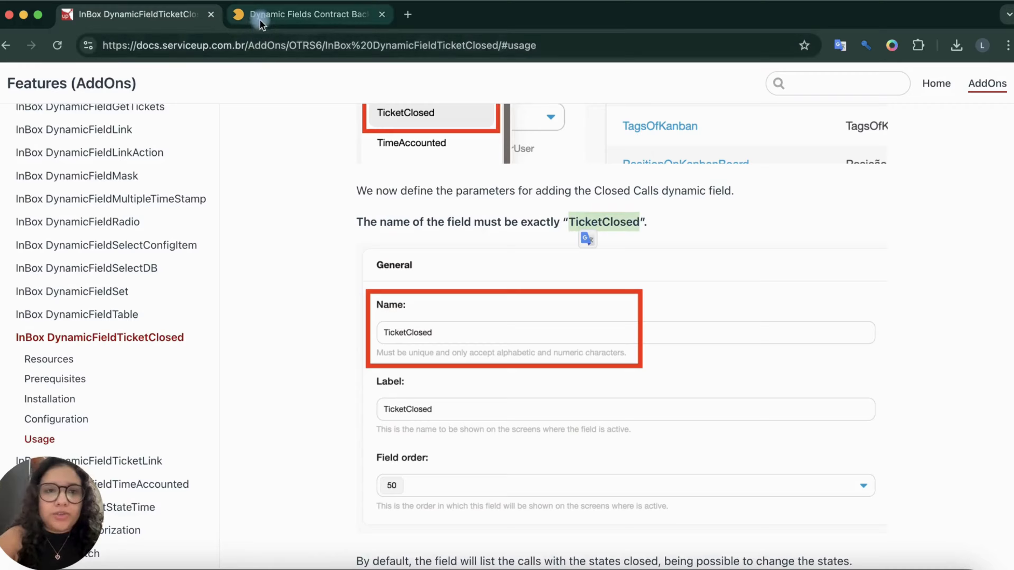
key(super+v)
Set the new field's Rótulo to "Chamados fechados".
click(289, 306)
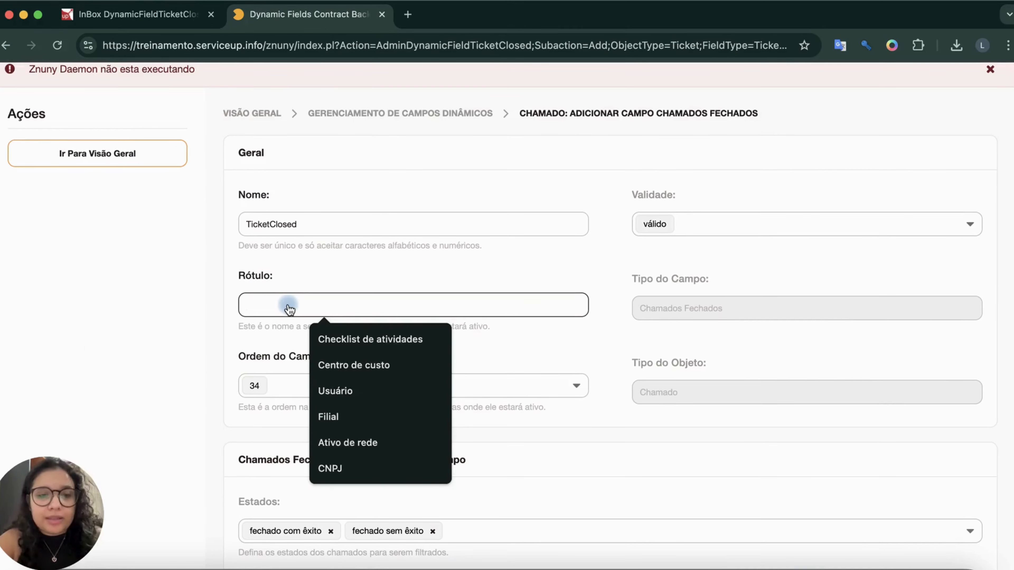
text(Chamad)
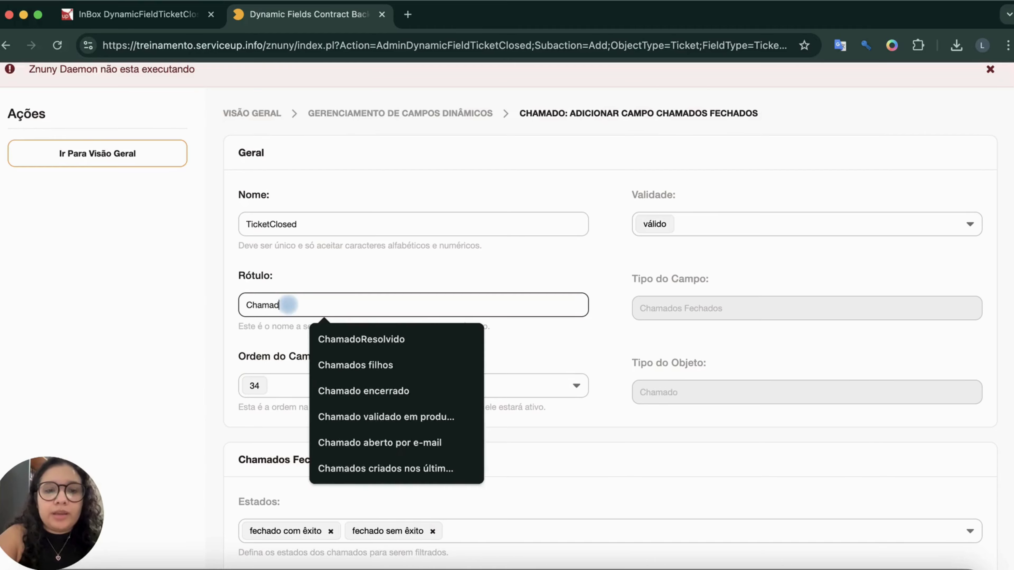
text(os fechados)
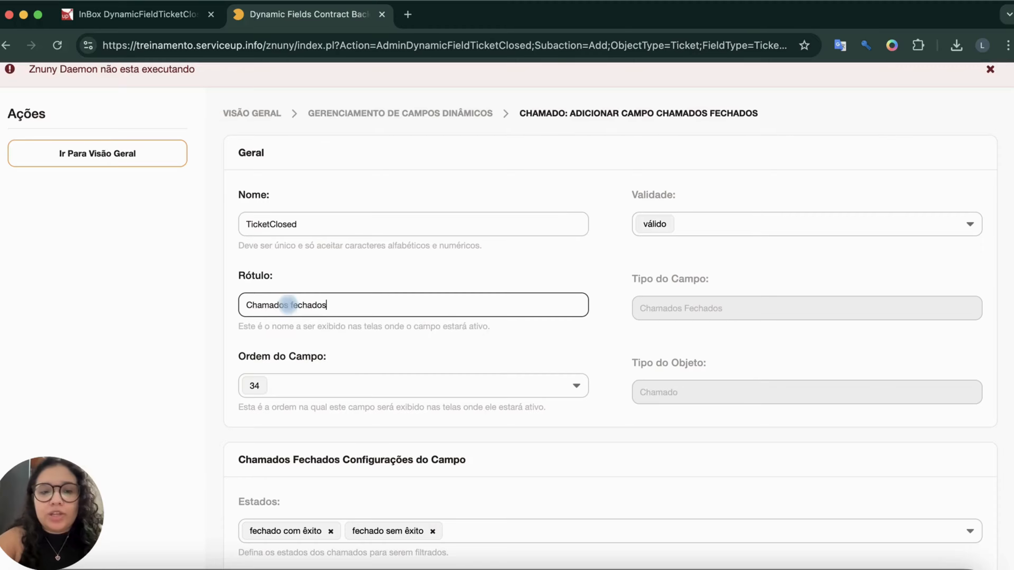
Review the Estados, Filtro de Dias and Limite settings of the field and save it.
scroll(312, 340, down, 5)
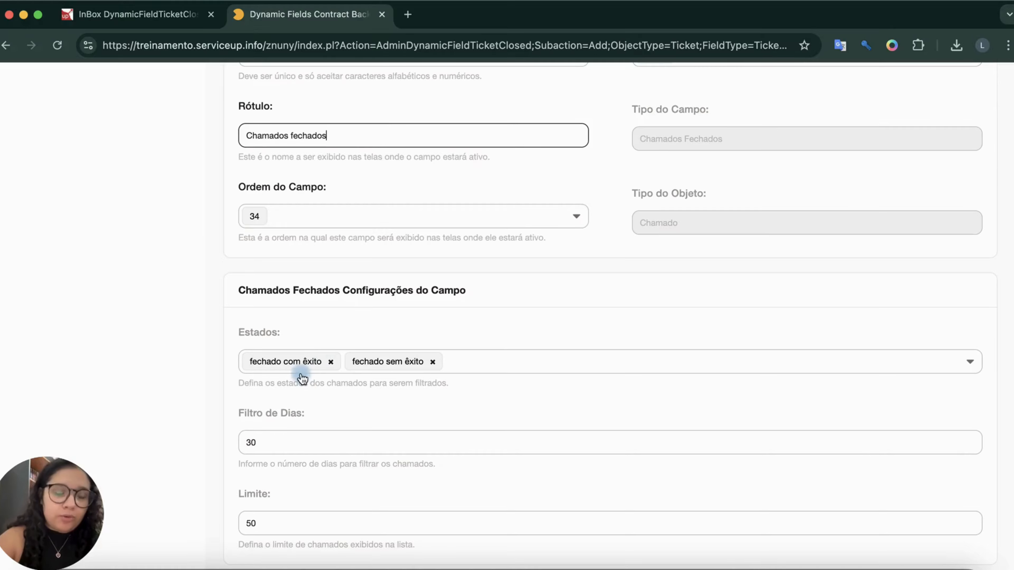
scroll(416, 378, down, 3)
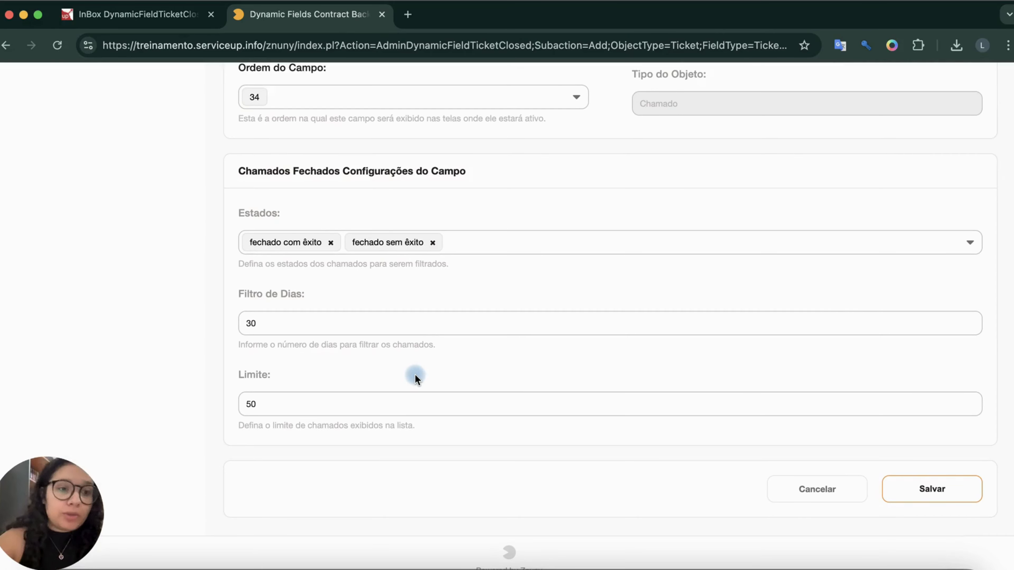
double_click(345, 322)
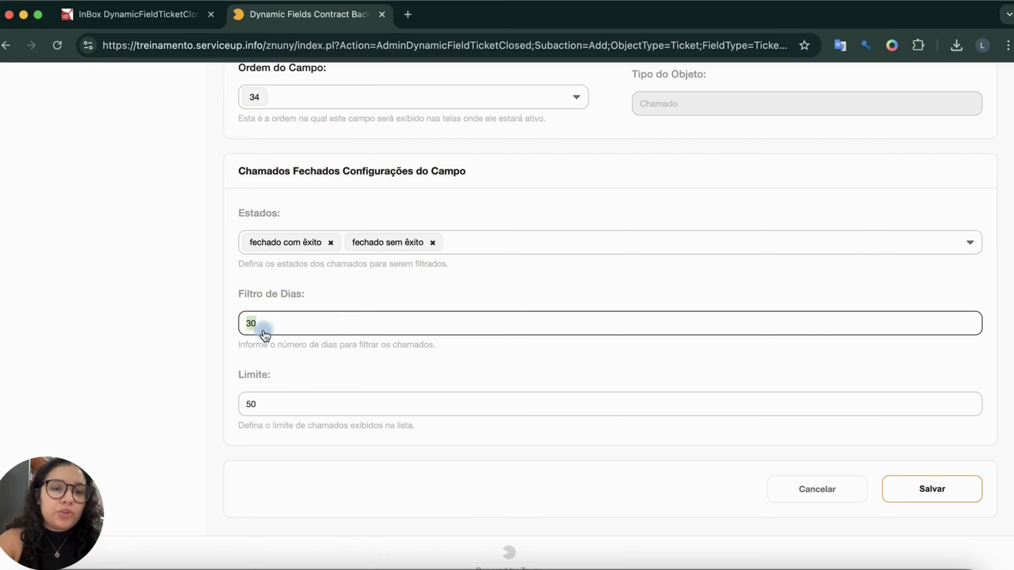
drag(245, 344, 421, 346)
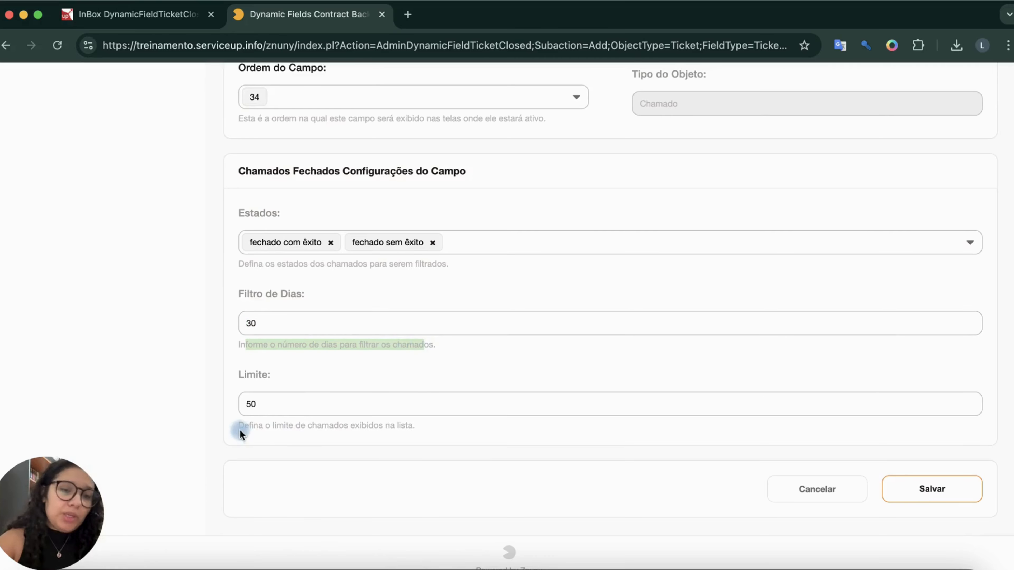
drag(239, 426, 423, 425)
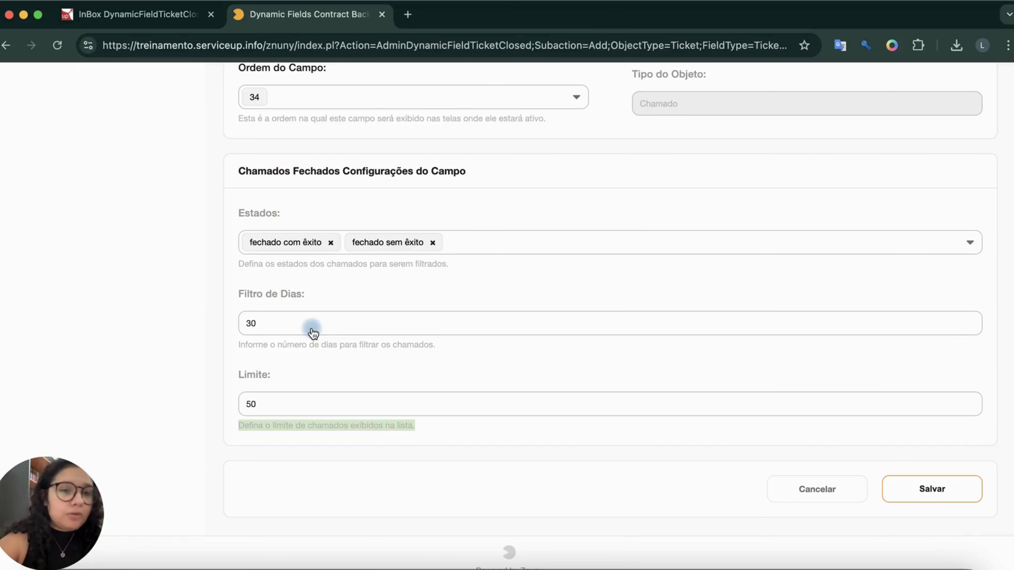
click(941, 487)
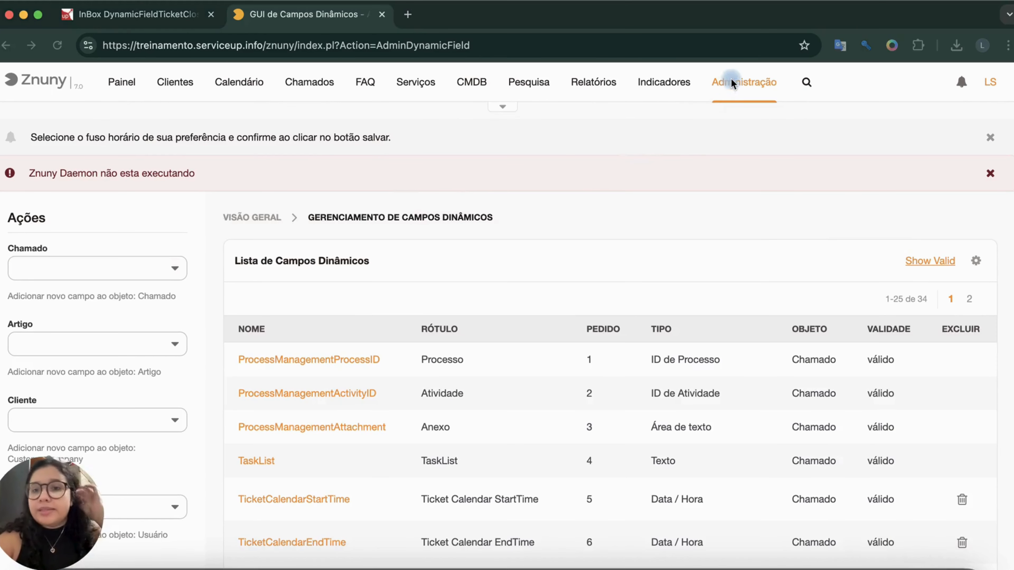
Return to the administration overview, filter its items by "sys" and open Configuração do Sistema.
click(738, 105)
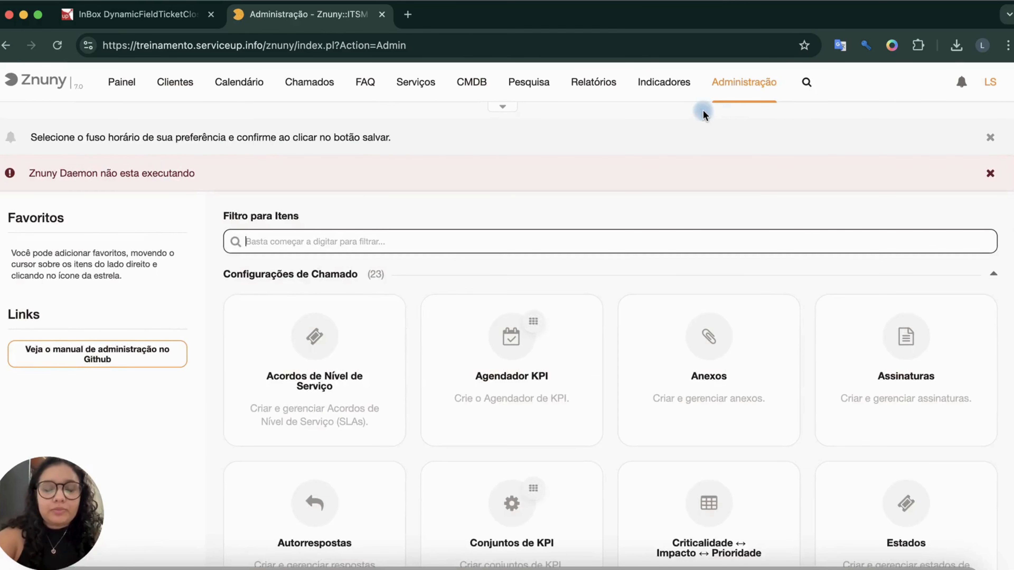
text(sys)
scroll(473, 464, down, 3)
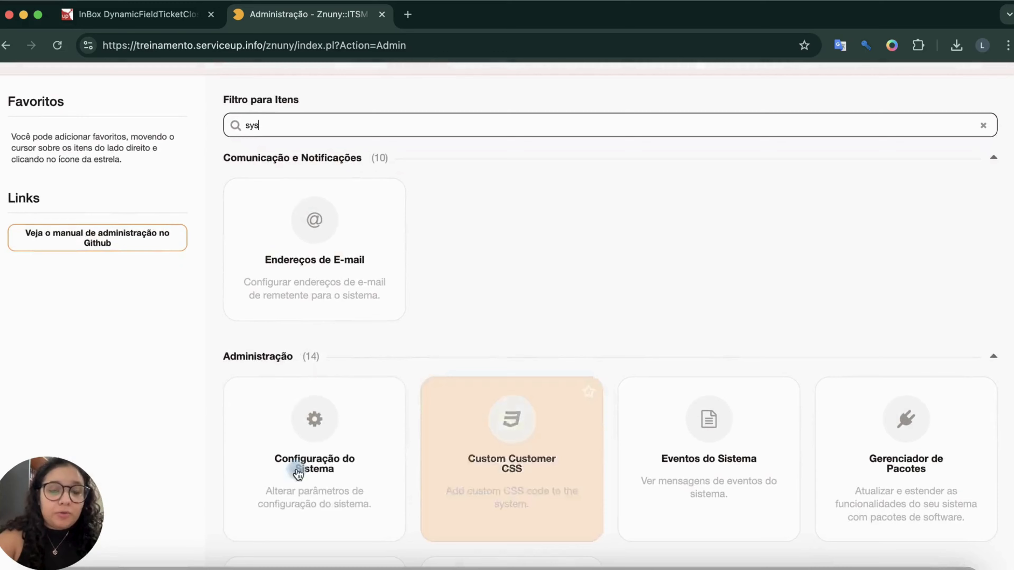
click(268, 472)
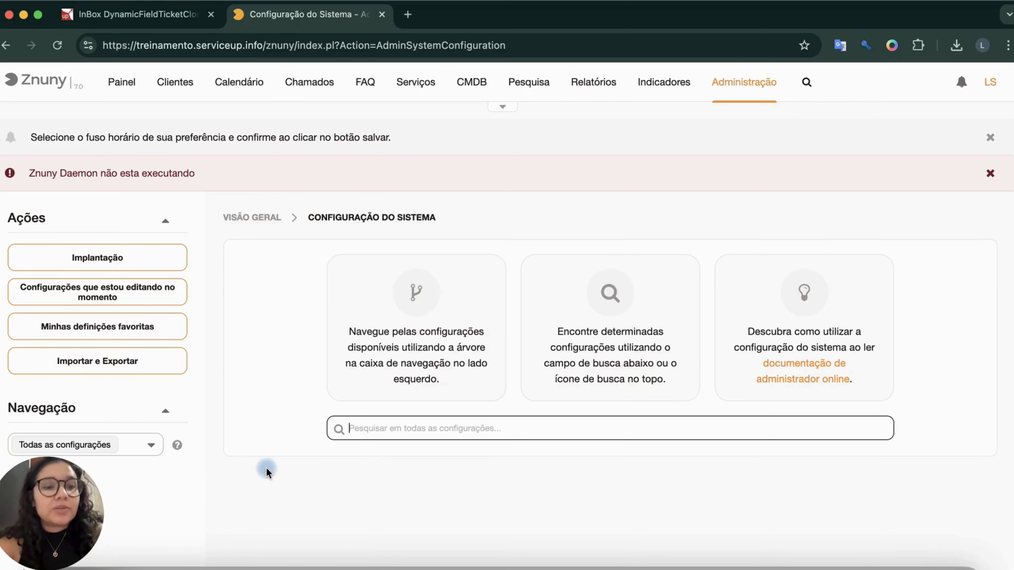
Copy the setting name DynamicFields::Core::DefaultFields from the add-on documentation and search the system configuration for it.
click(160, 15)
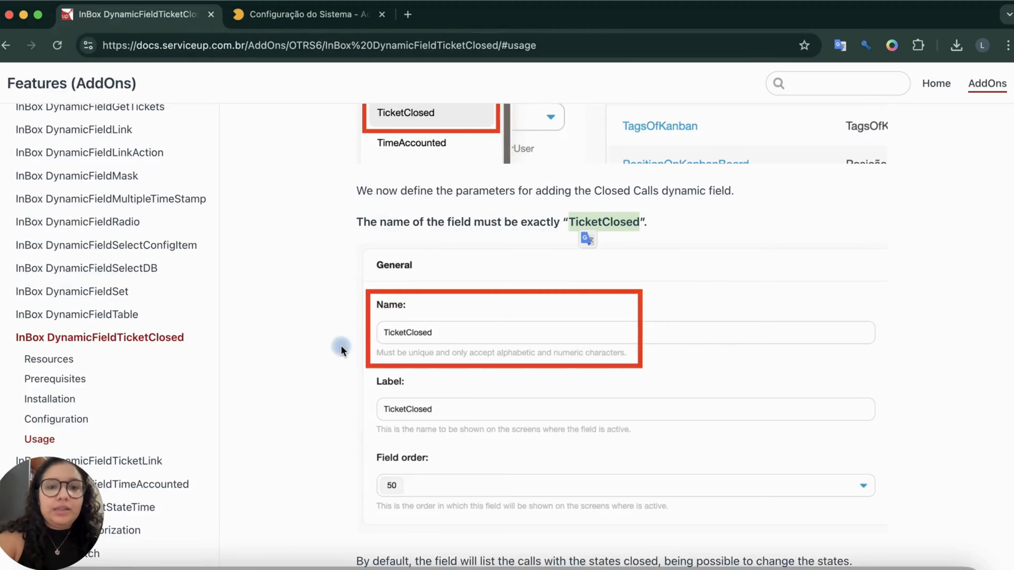
scroll(339, 357, down, 5)
scroll(339, 353, down, 15)
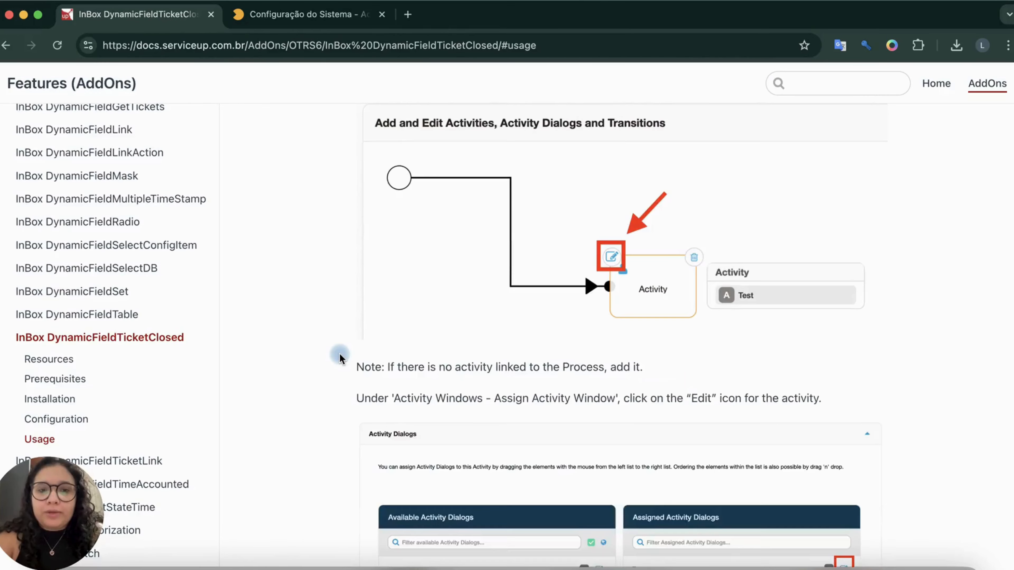
scroll(339, 354, up, 20)
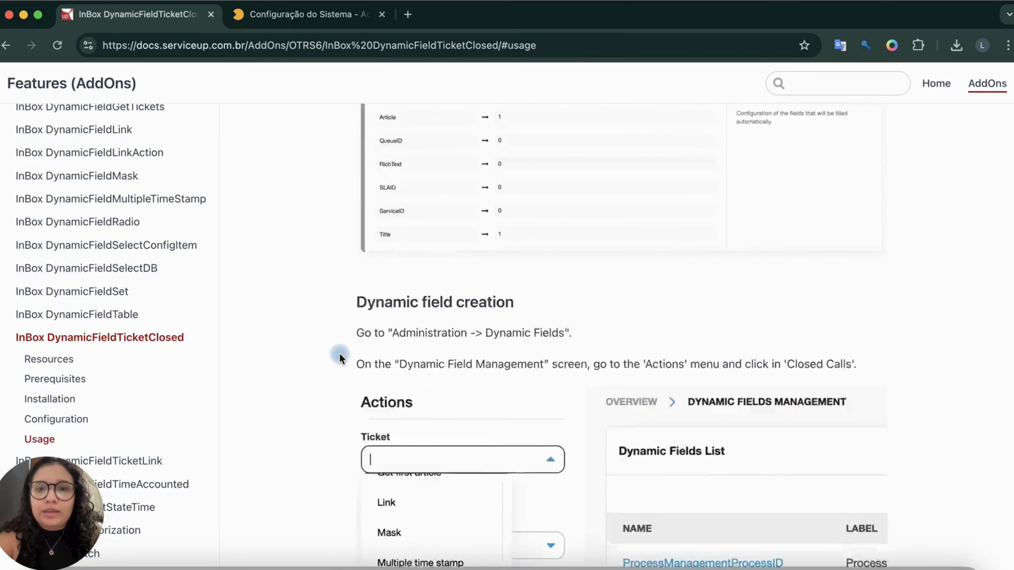
drag(683, 154, 873, 156)
key(super+c)
click(307, 14)
key(super+v)
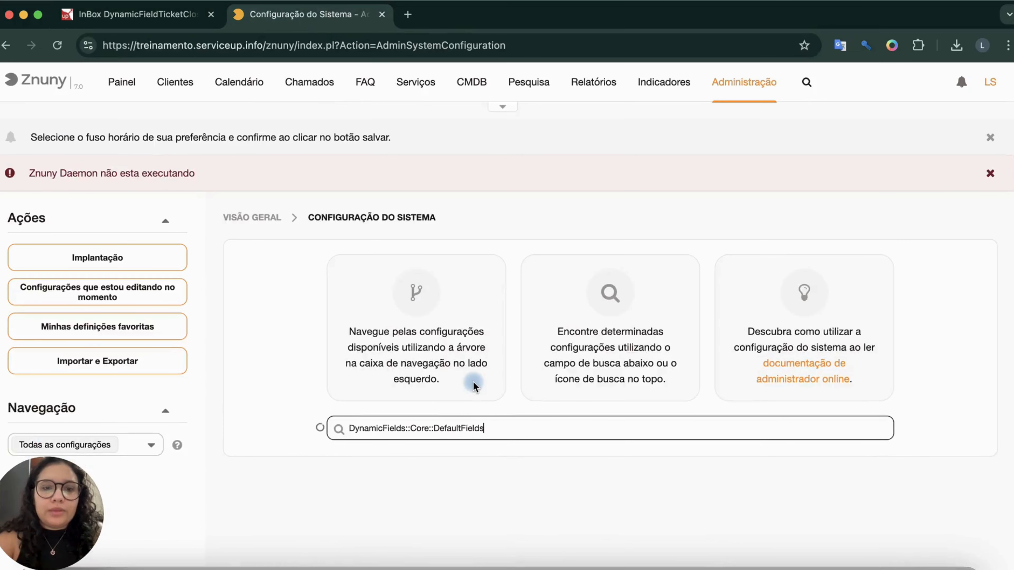
click(509, 455)
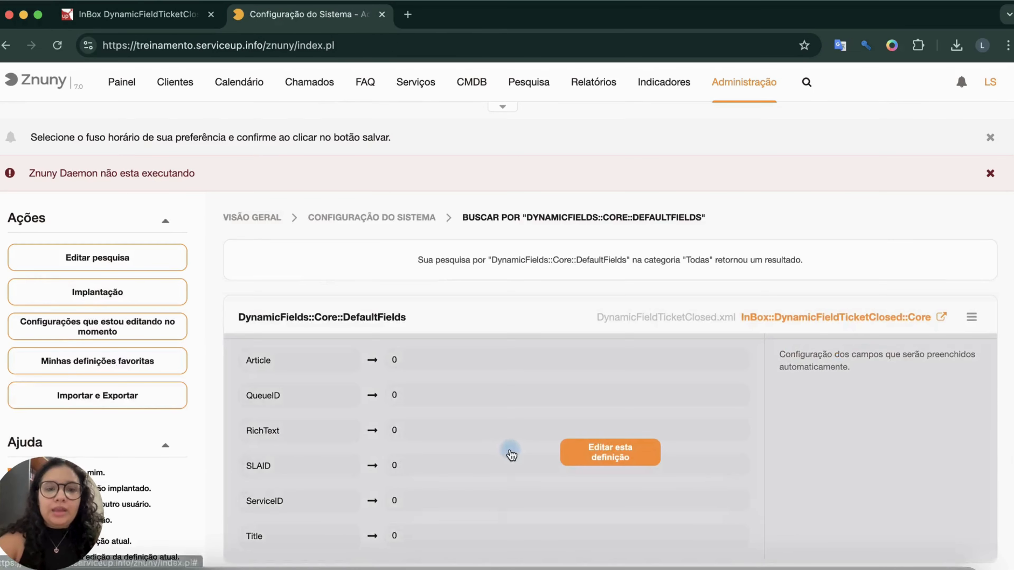
Enable editing of DynamicFields::Core::DefaultFields and set both Title and Article to 1.
scroll(496, 433, down, 1)
click(413, 357)
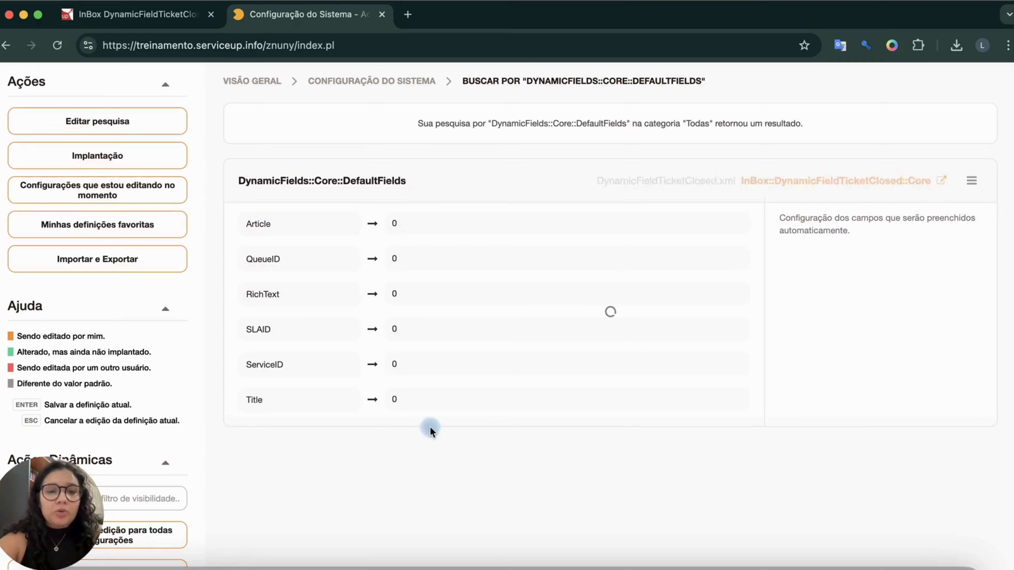
scroll(441, 515, down, 3)
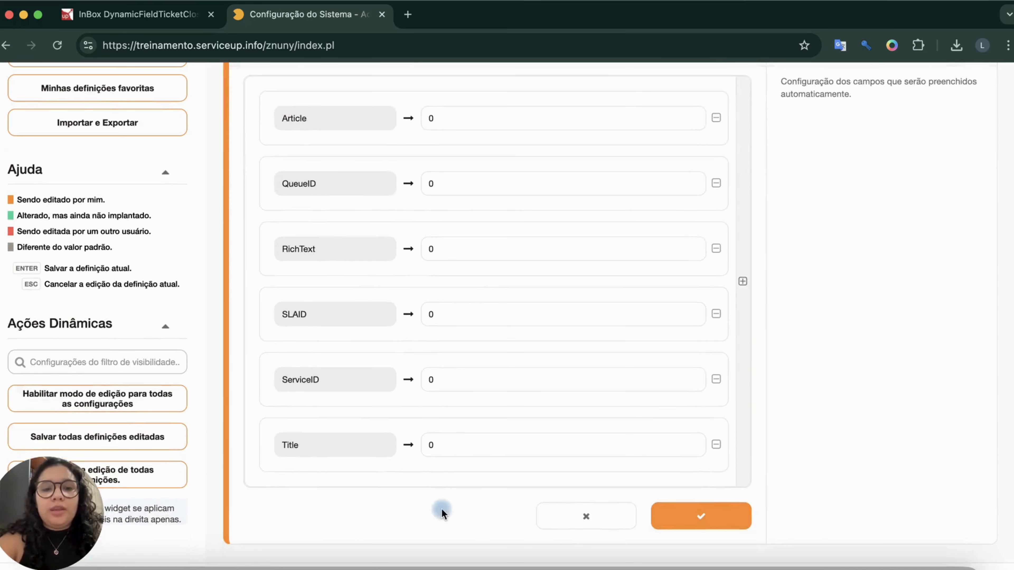
click(446, 444)
double_click(446, 444)
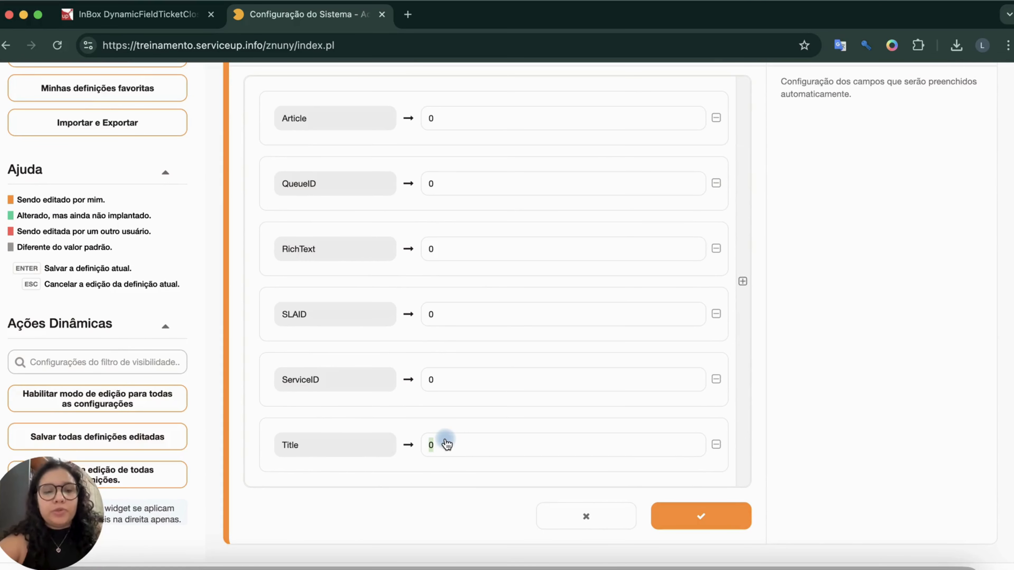
text(1)
scroll(443, 441, up, 2)
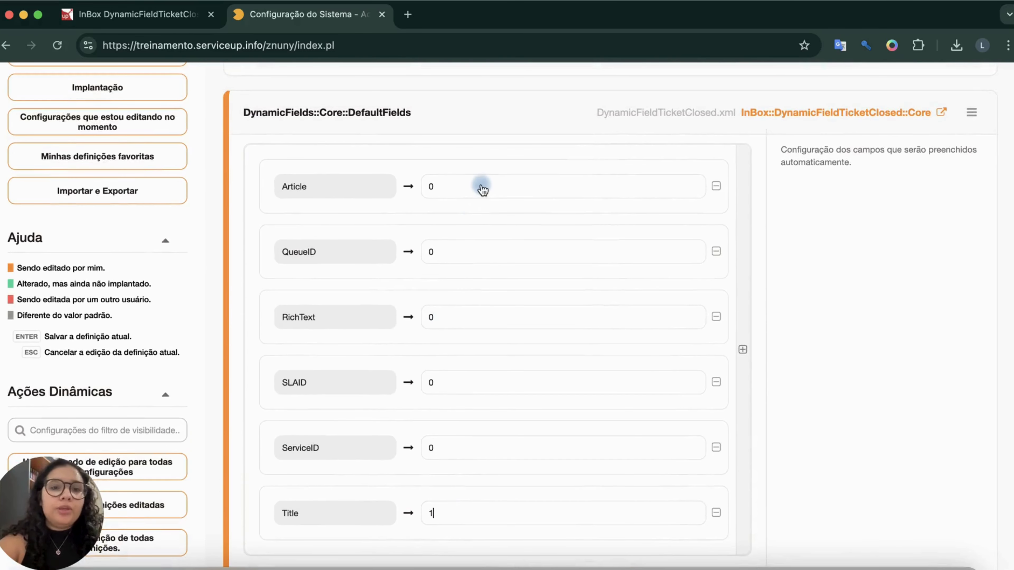
text(1)
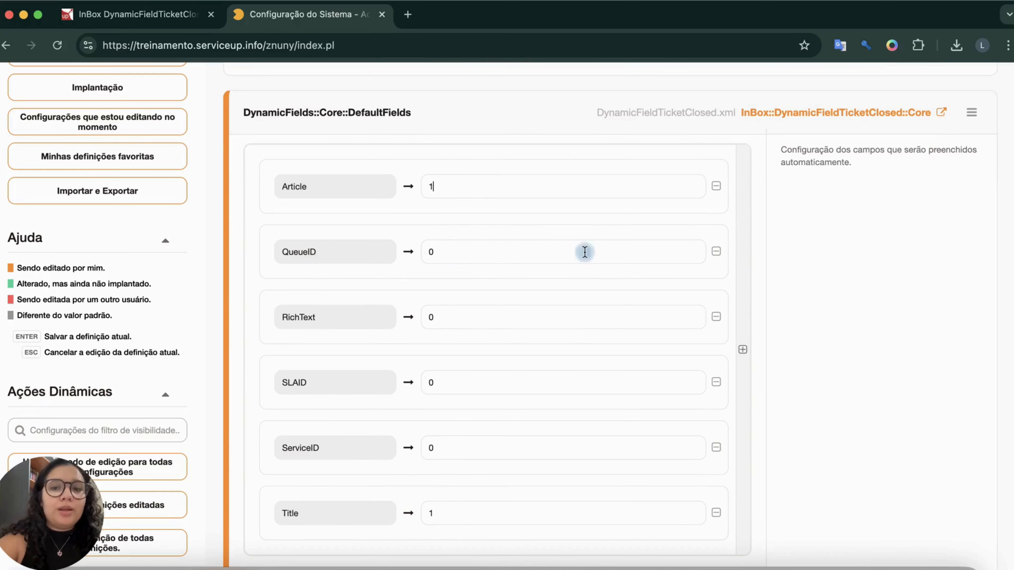
Add a TicketClosed entry with value 1 to DynamicFields::Core::DefaultFields and save the setting.
click(747, 306)
scroll(280, 171, down, 5)
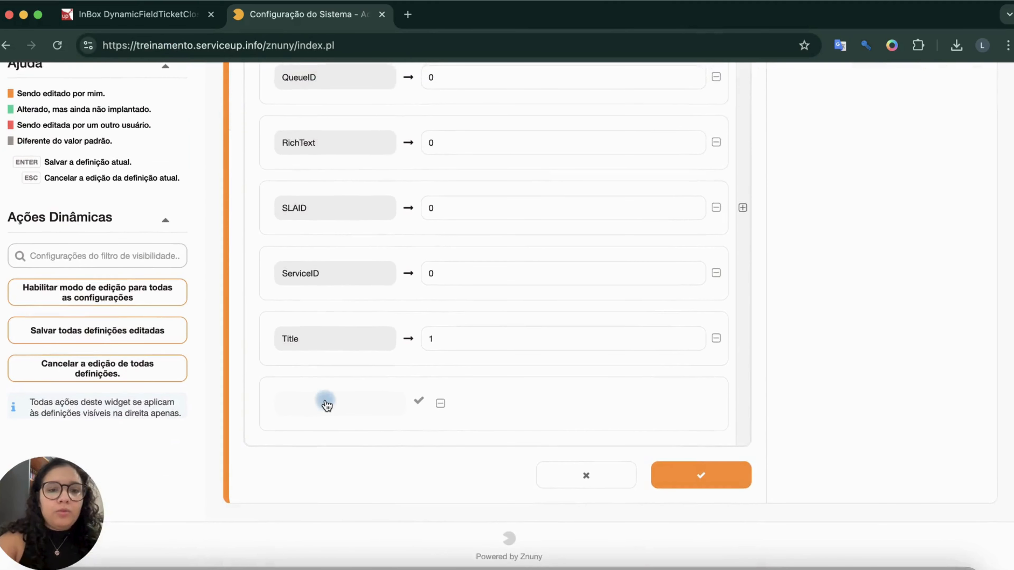
click(327, 405)
text(Ticket)
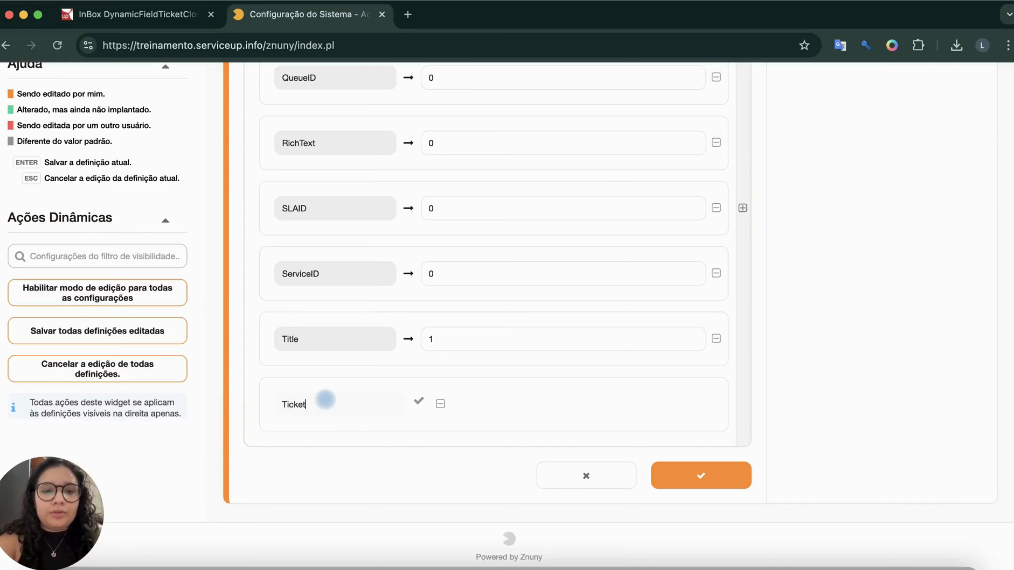
text(Closed)
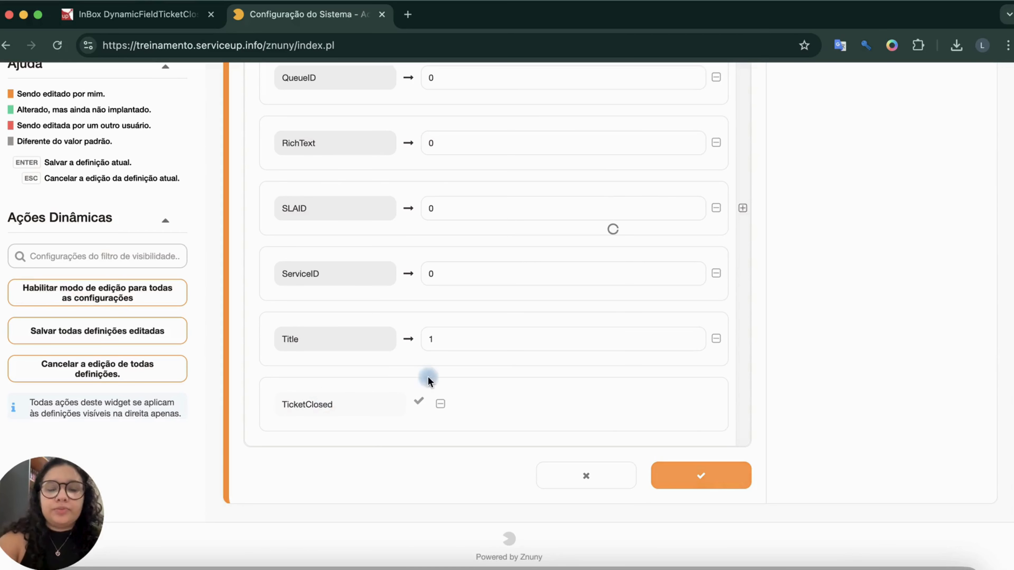
click(419, 400)
click(489, 403)
text(1)
click(712, 487)
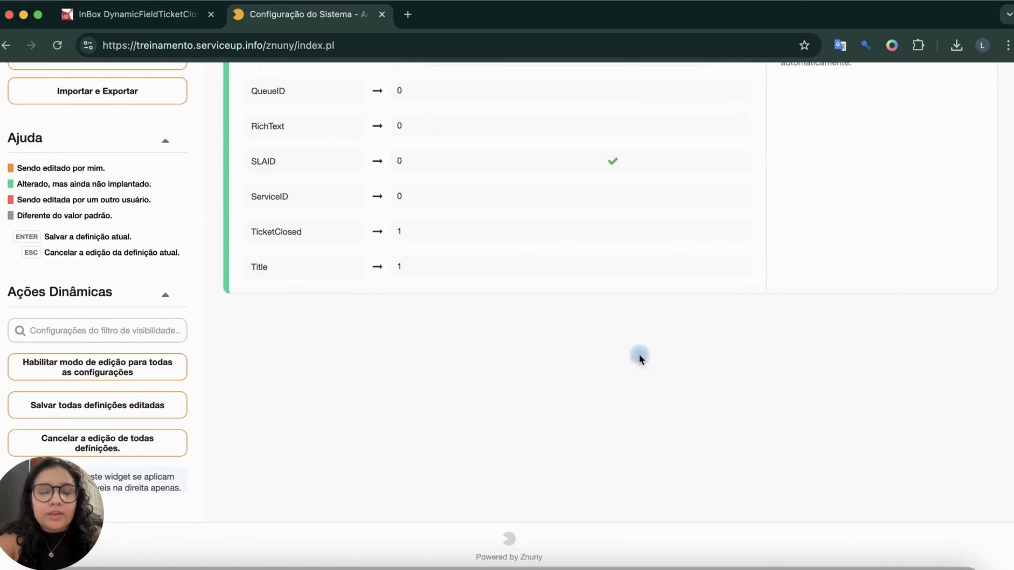
Deploy the modified DynamicFields::Core::DefaultFields setting.
scroll(603, 235, up, 3)
scroll(602, 231, up, 3)
click(94, 79)
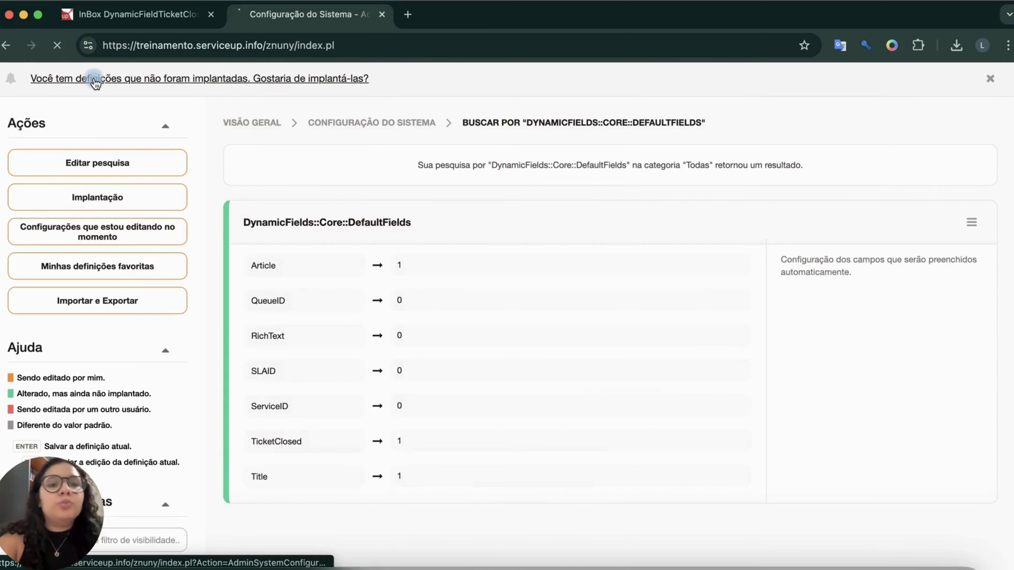
scroll(584, 295, down, 7)
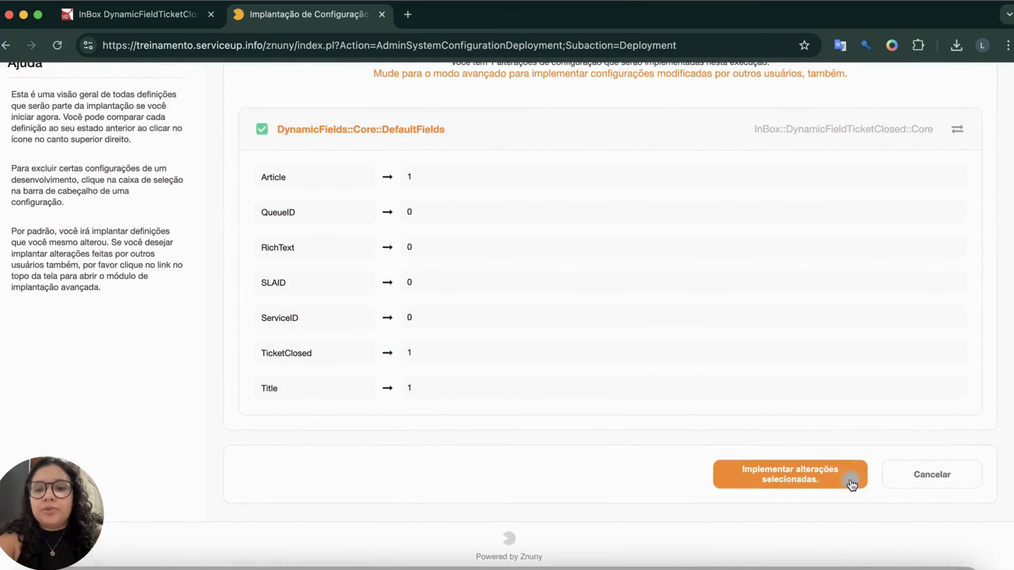
click(831, 478)
click(621, 282)
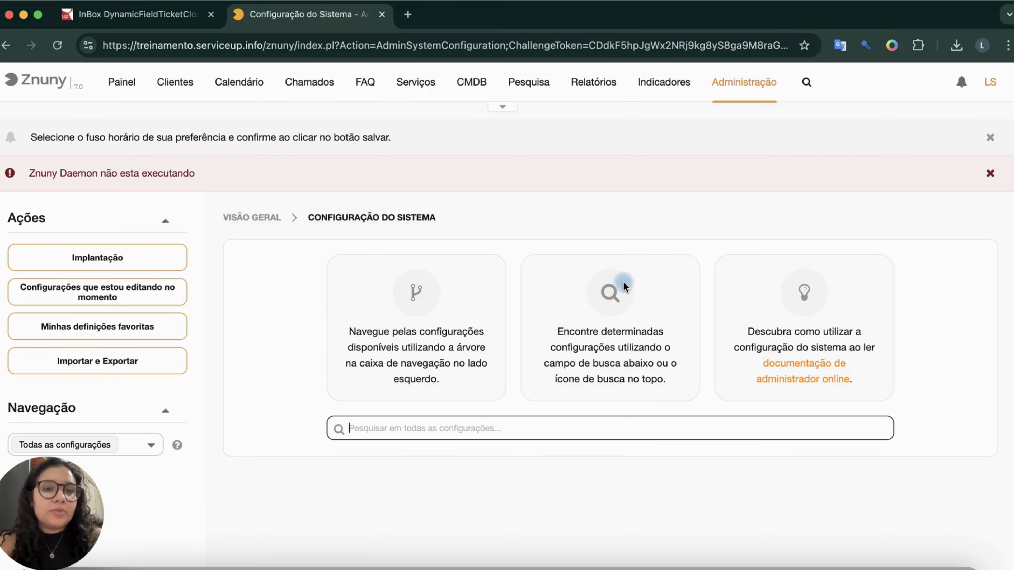
Return to the administration overview, filter its items by "process", open process management and start a new process.
click(741, 84)
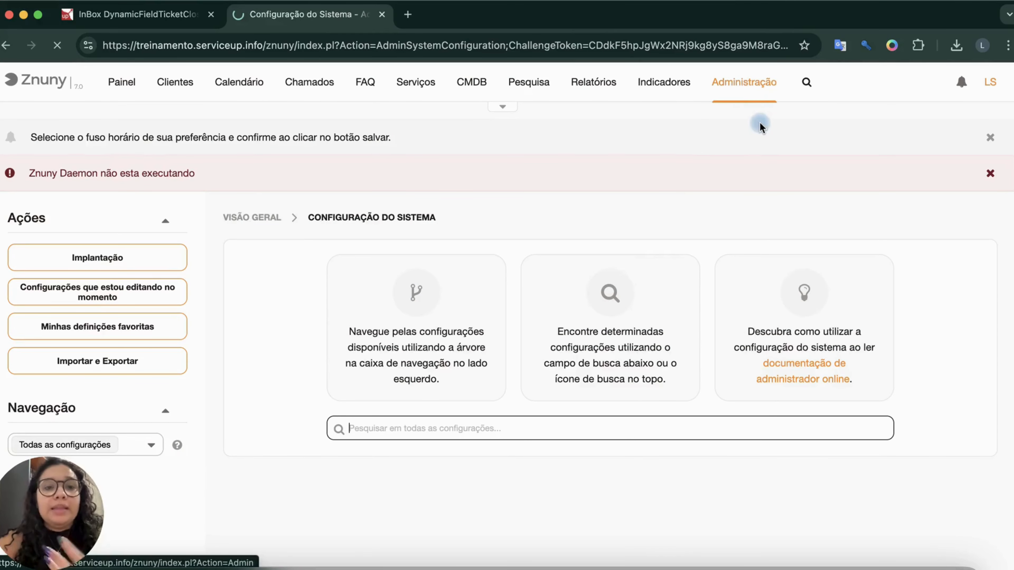
text(process)
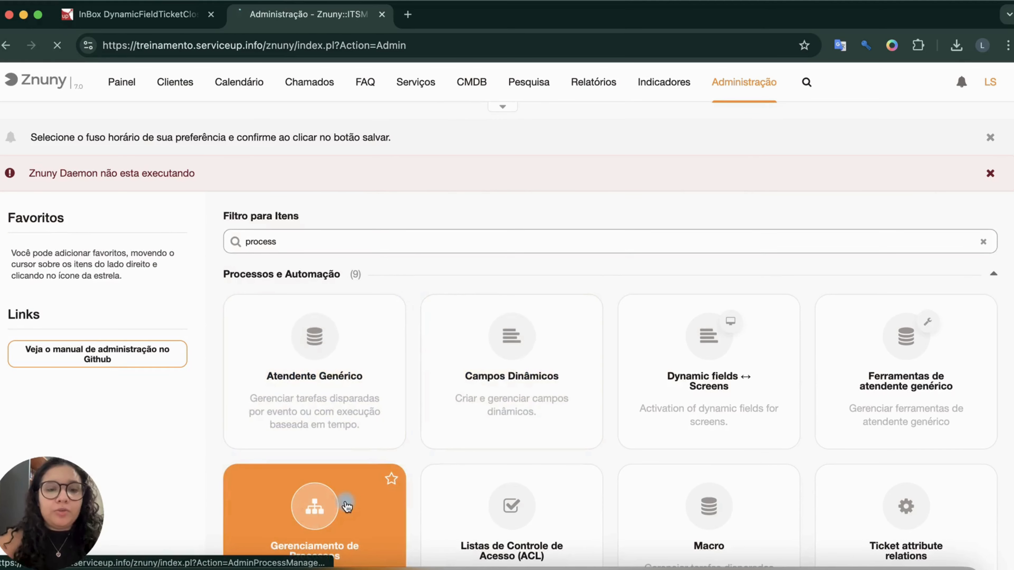
click(346, 499)
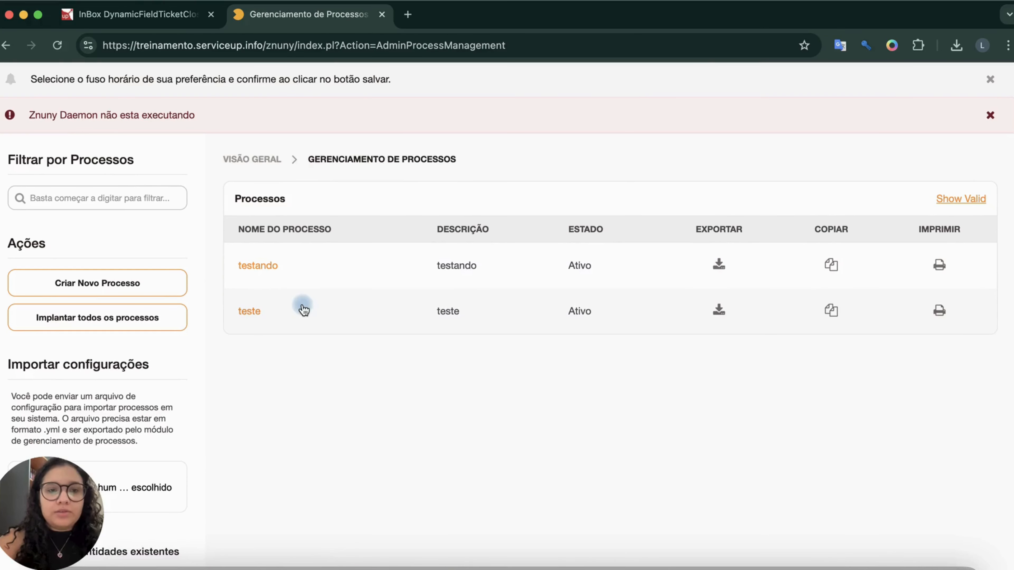
click(127, 288)
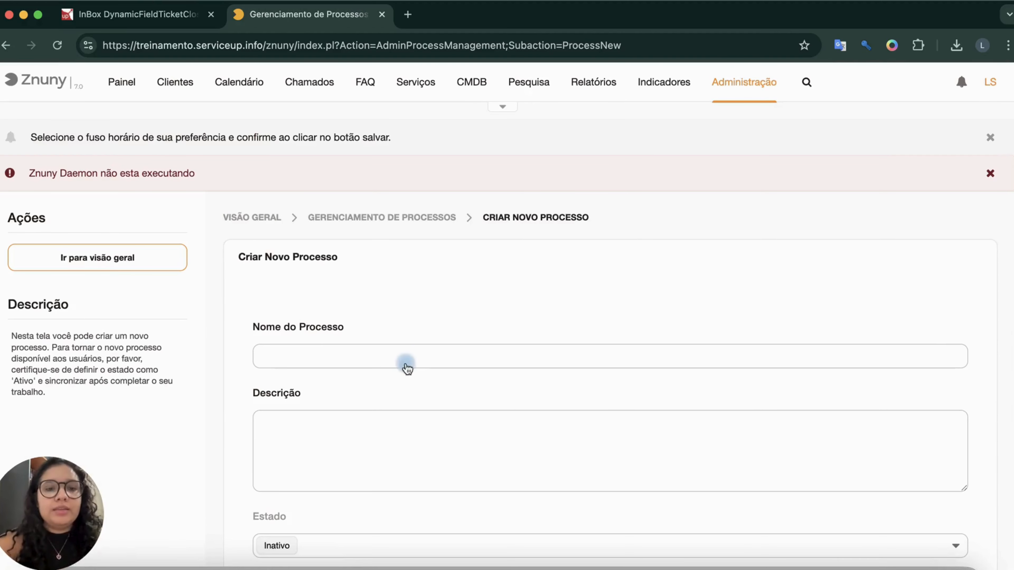
Name the process "Chamados encerrados", enter "." as its description, set its state to Ativo and save it.
click(397, 355)
text(Chamados e)
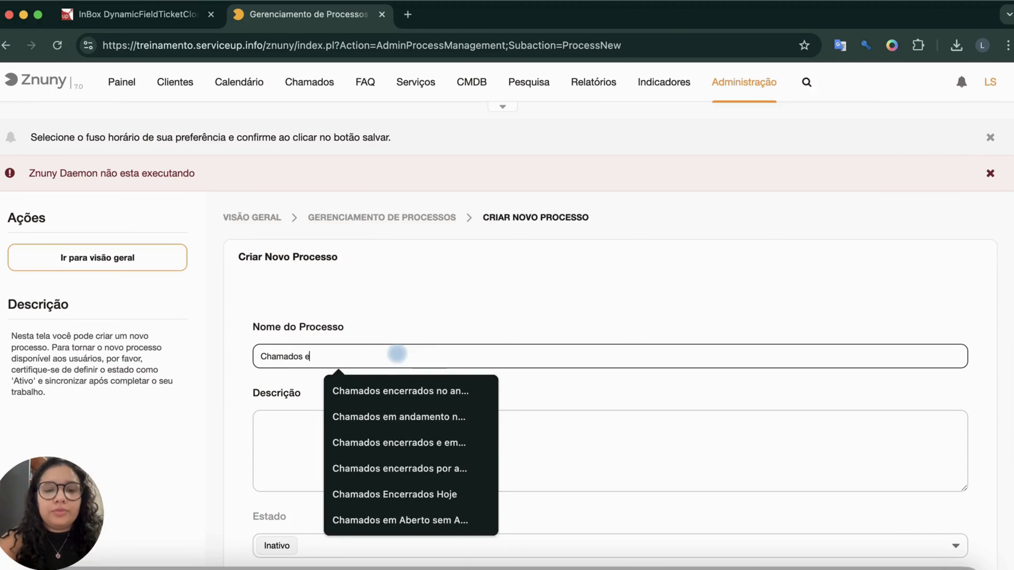
text(ncerrados)
key(Tab)
text(.)
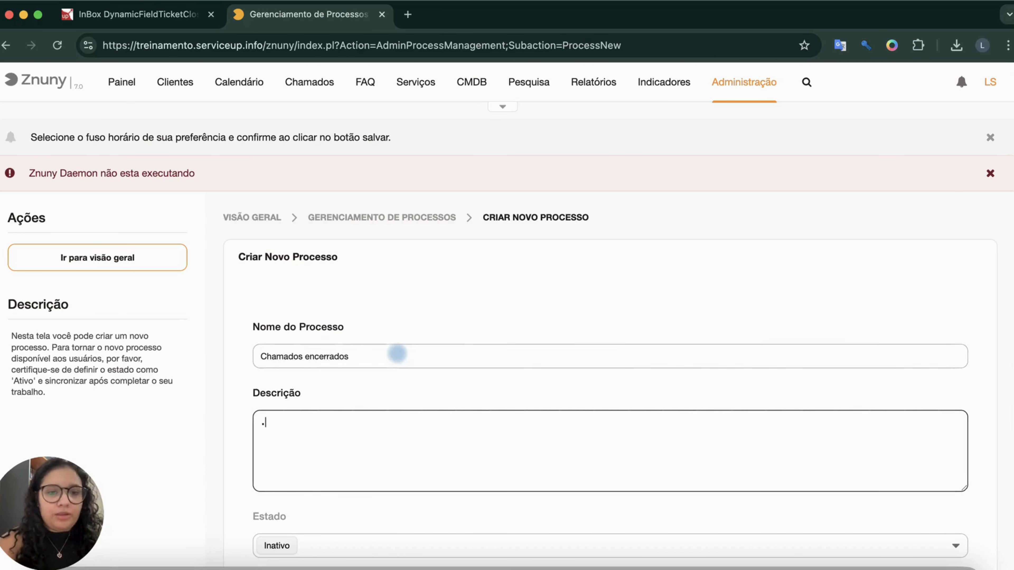
scroll(495, 377, down, 3)
click(328, 415)
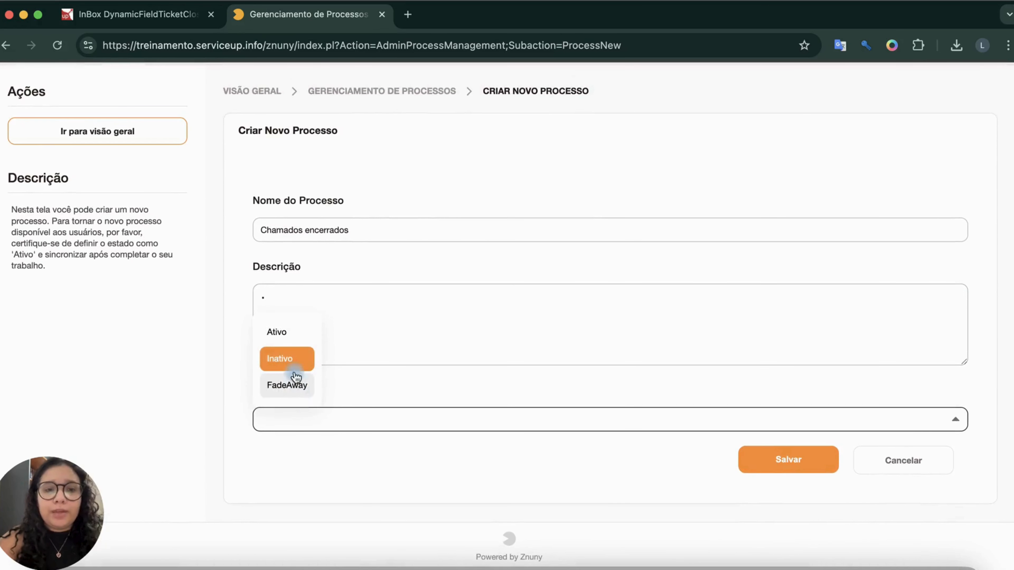
click(293, 337)
click(770, 466)
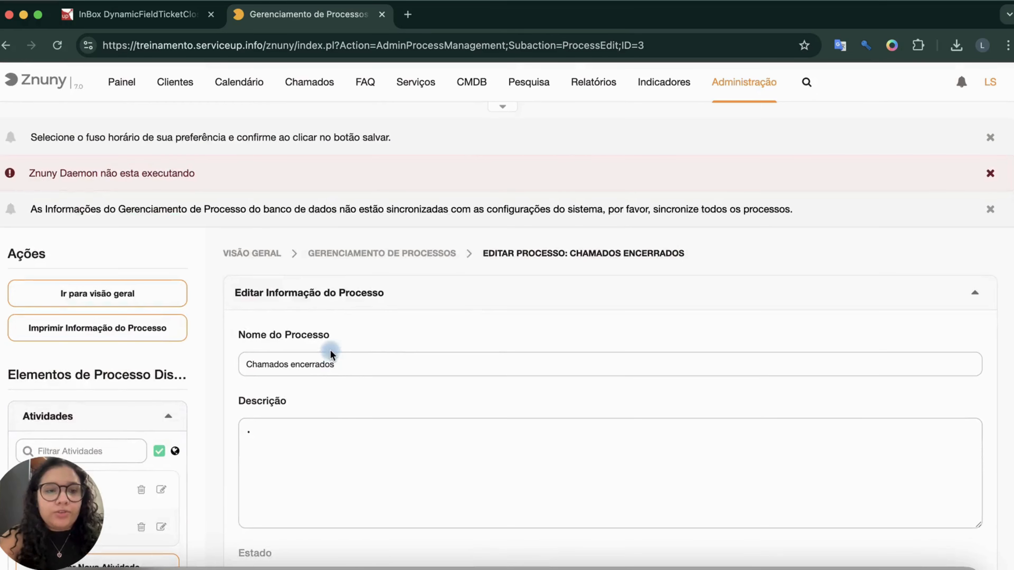
Start a new activity for the process and name it "Abertura de chamado".
scroll(144, 367, down, 5)
click(111, 365)
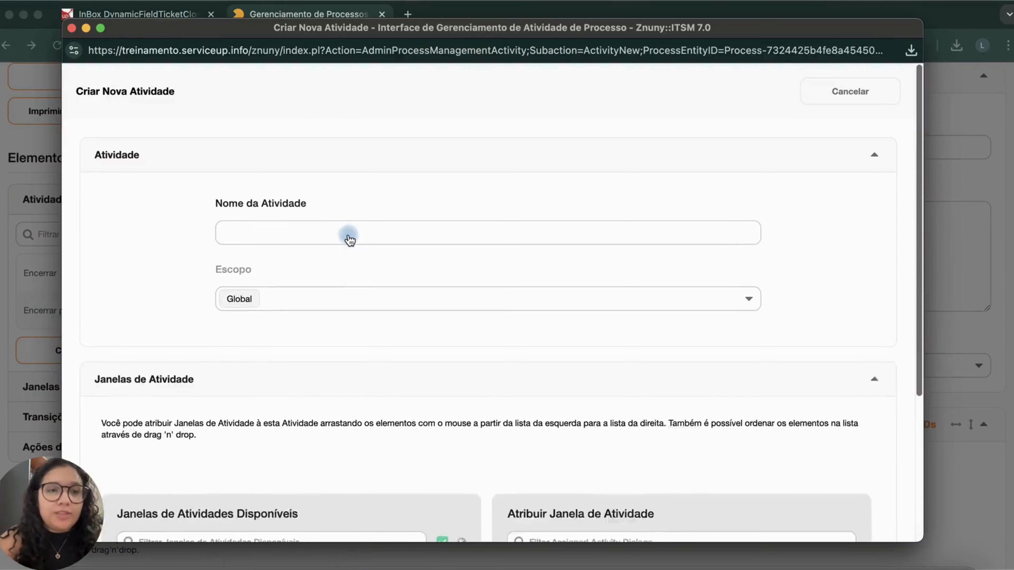
click(350, 239)
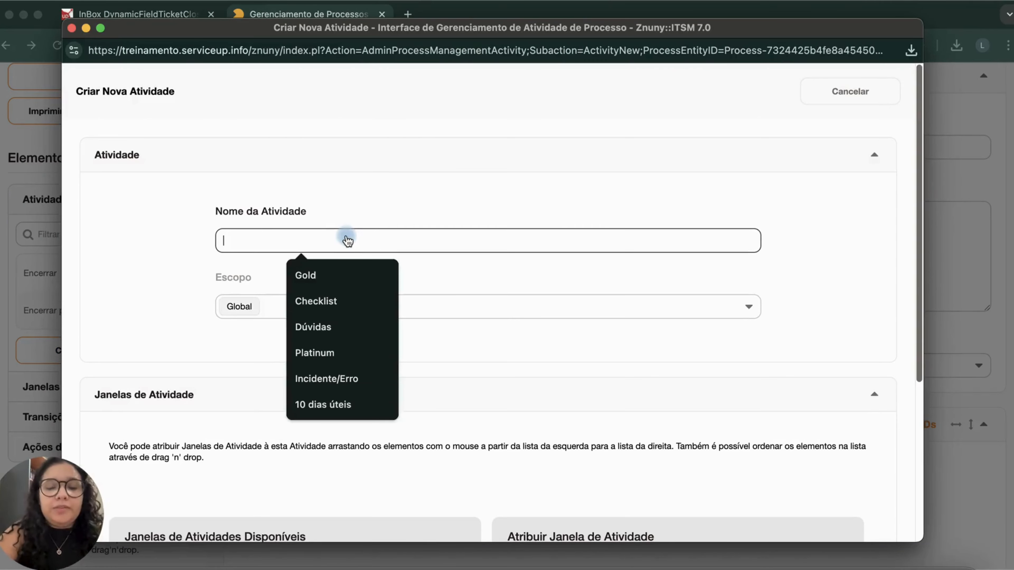
text(Abertur)
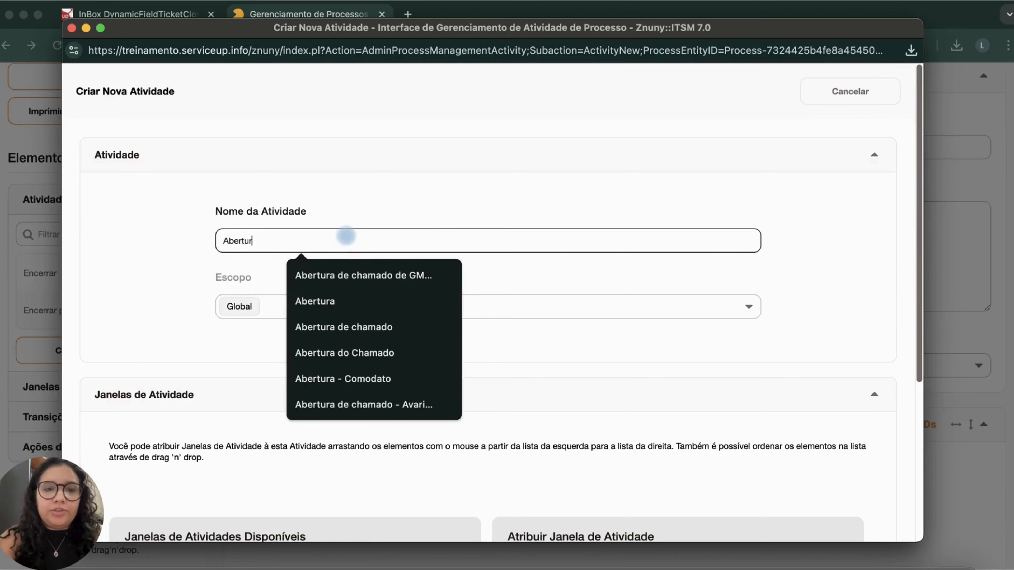
text(a de chamado)
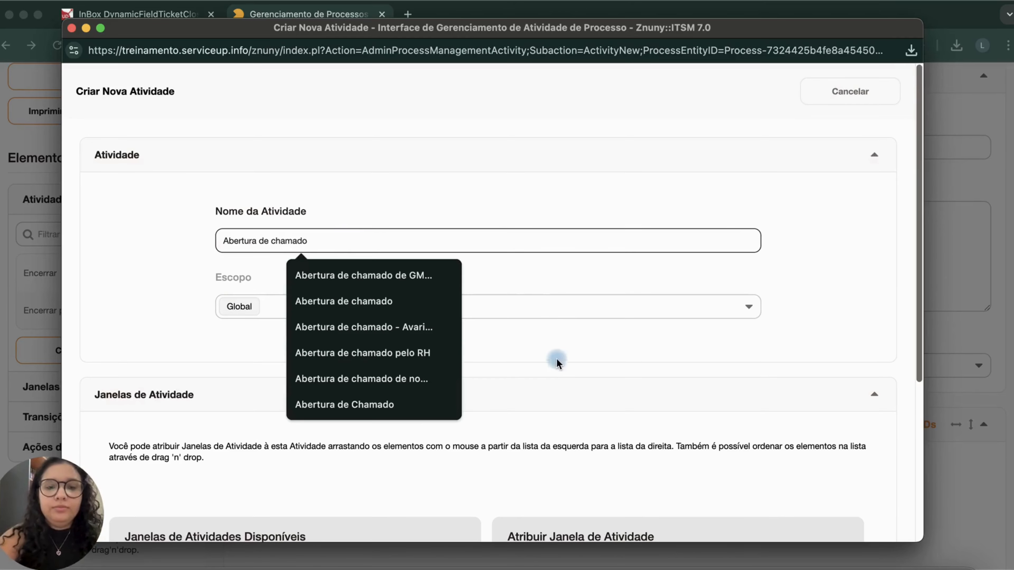
Start a new activity dialog named "Formulário de abertura" with the short description "TicketClosed".
scroll(558, 362, down, 6)
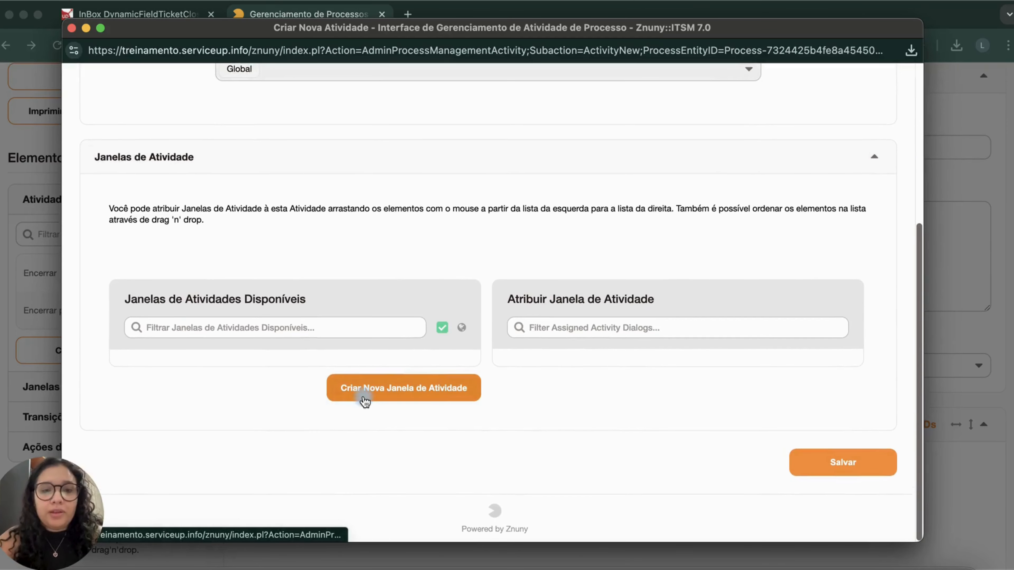
click(364, 399)
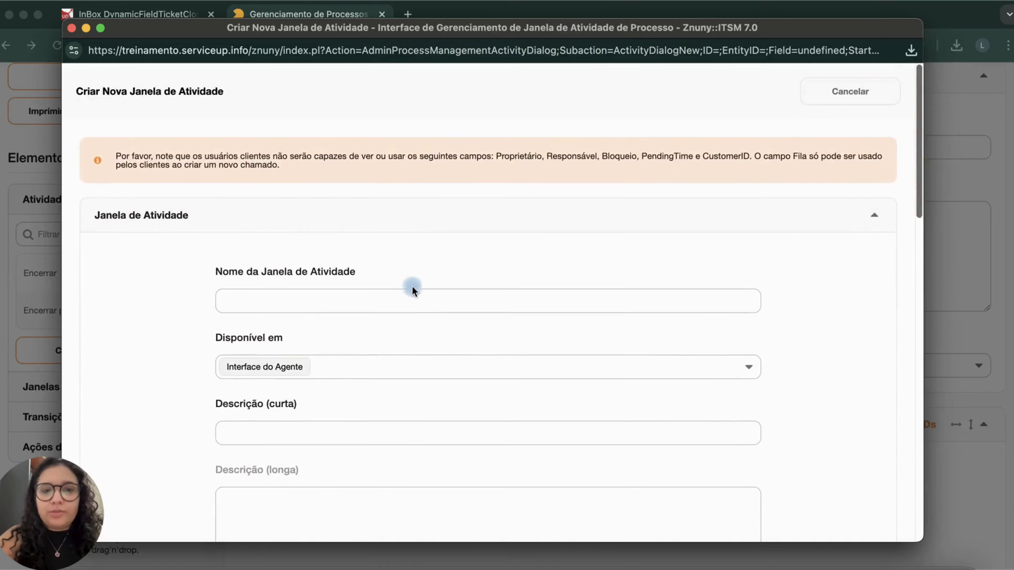
click(412, 300)
text(Formulário de abertura)
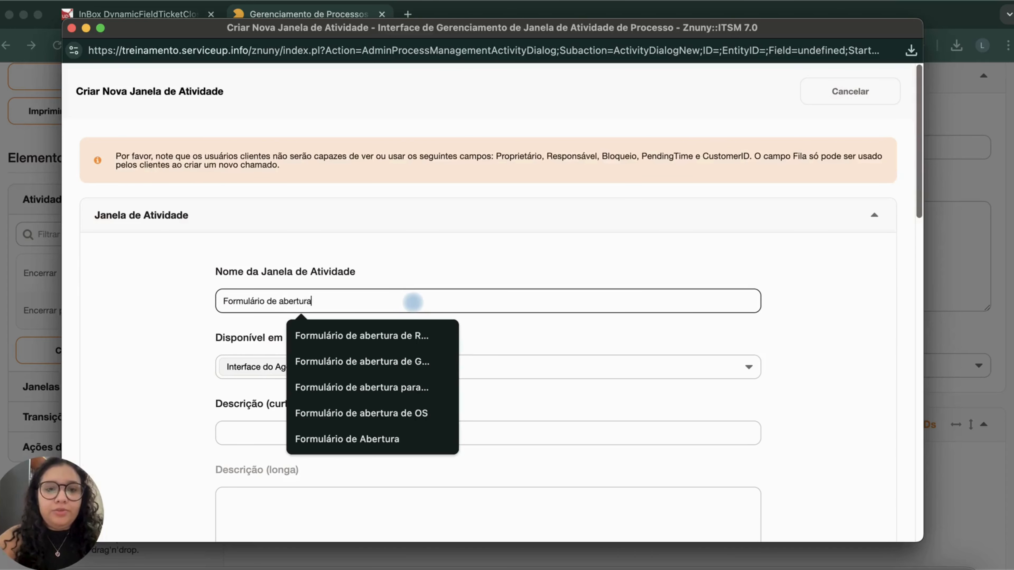
click(238, 427)
text(Ticket)
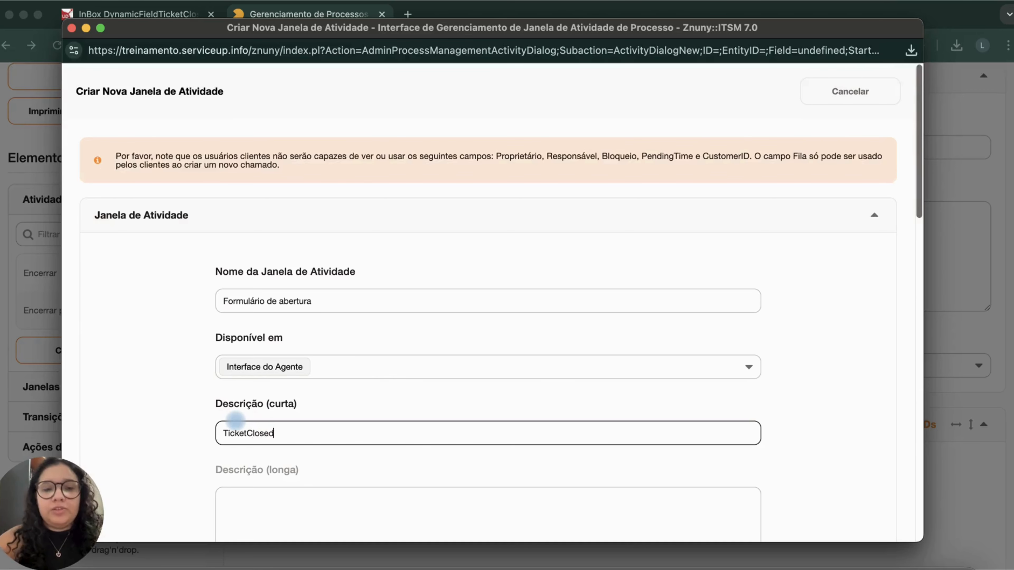
text(Closed)
Assign the Artigo field to the activity dialog, choose its Exibir option and save the field details.
scroll(372, 395, down, 15)
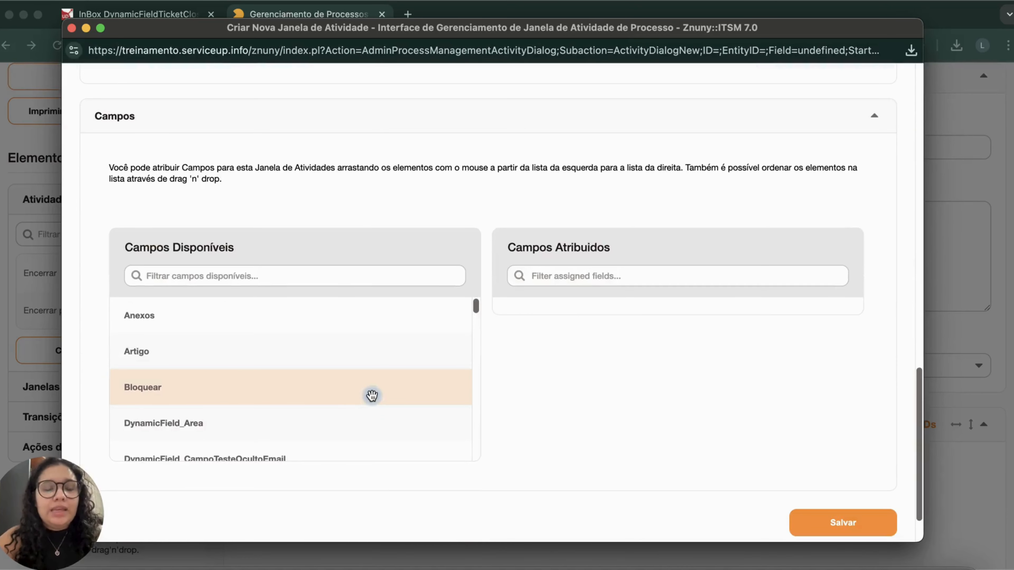
drag(307, 356, 683, 308)
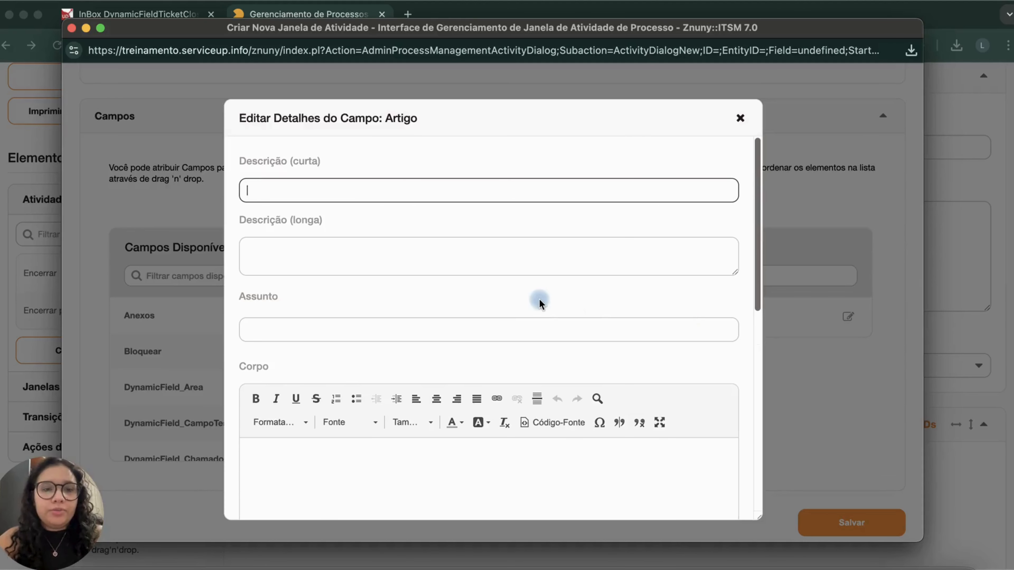
scroll(539, 302, down, 10)
click(448, 449)
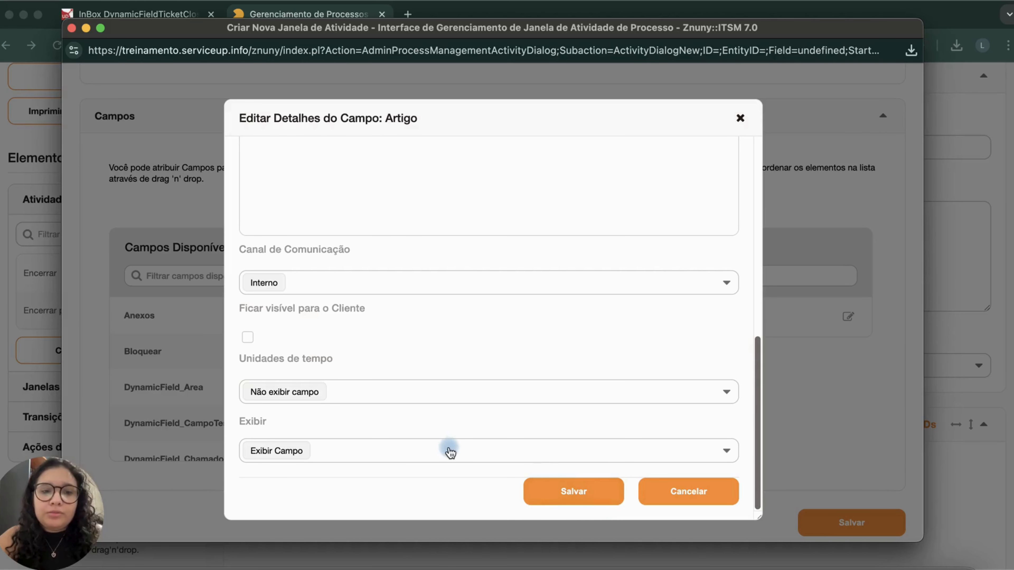
click(301, 417)
click(575, 490)
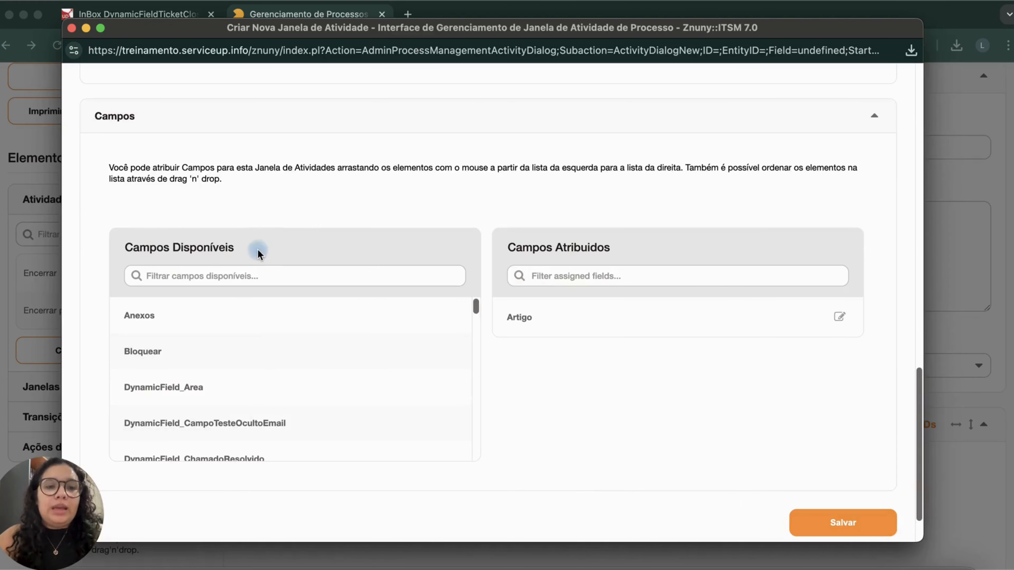
Filter the available fields by "ticket", assign DynamicField_TicketClosed above Artigo with its default details, and save the activity dialog.
click(263, 274)
text(ticket)
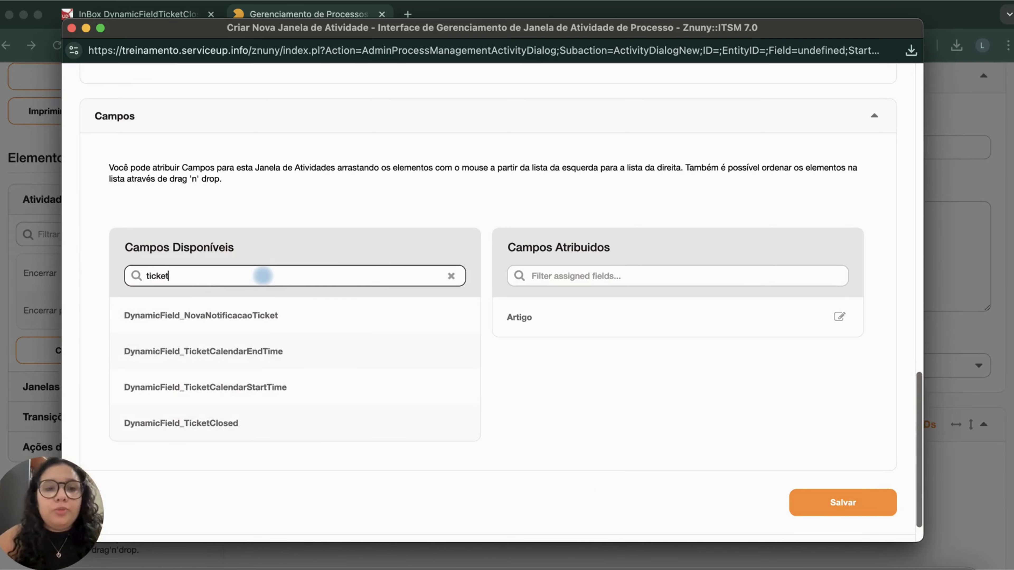
drag(263, 423, 657, 313)
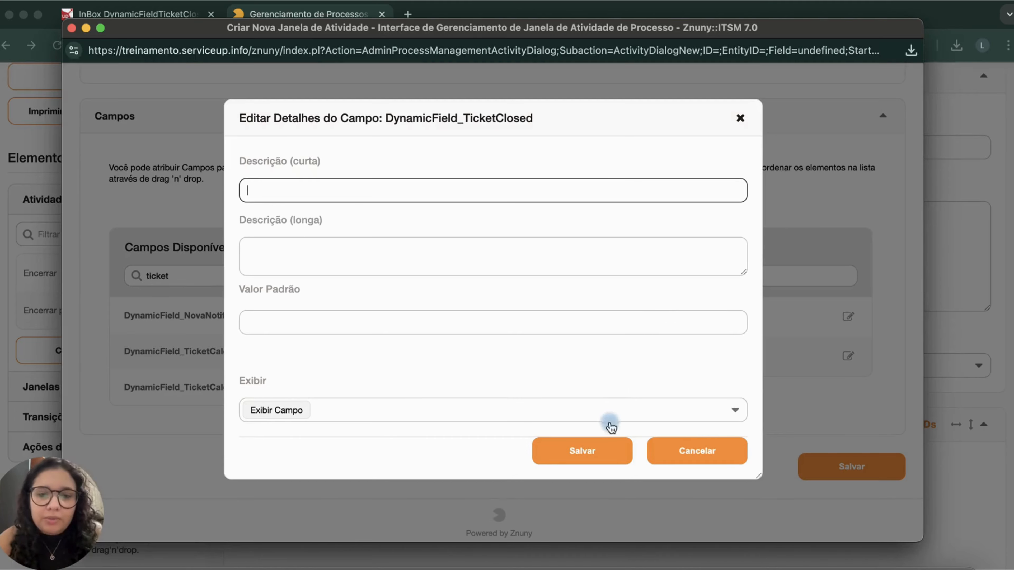
click(604, 453)
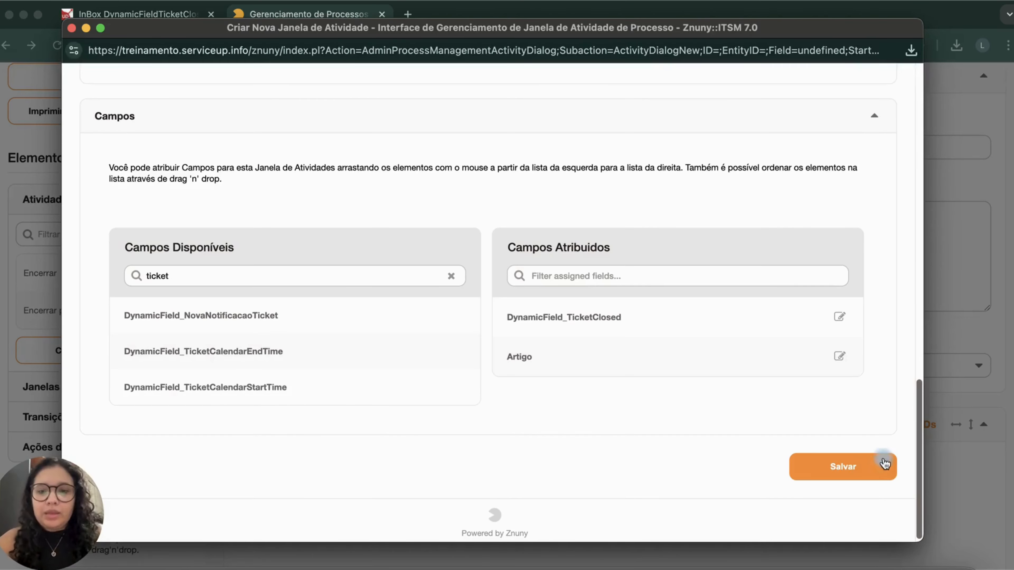
click(865, 472)
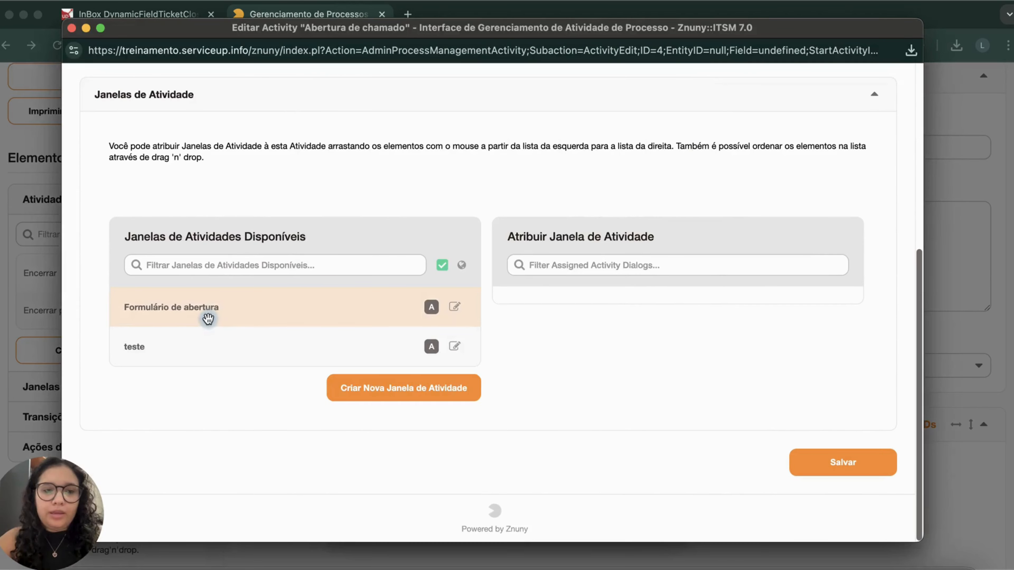
Assign Formulário de abertura to the Abertura de chamado activity, save it, and place the activity in the process diagram.
drag(206, 314, 620, 331)
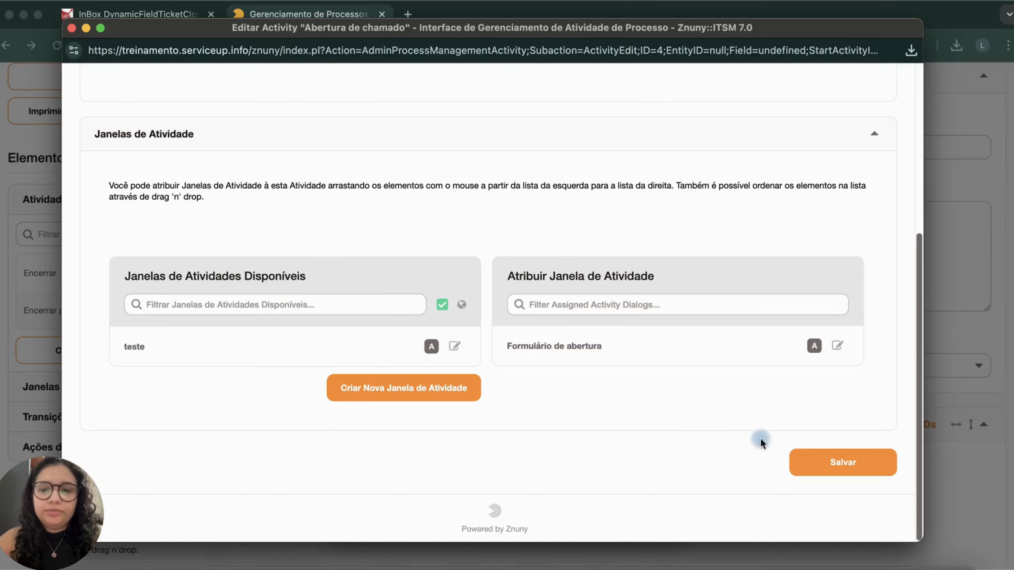
click(845, 467)
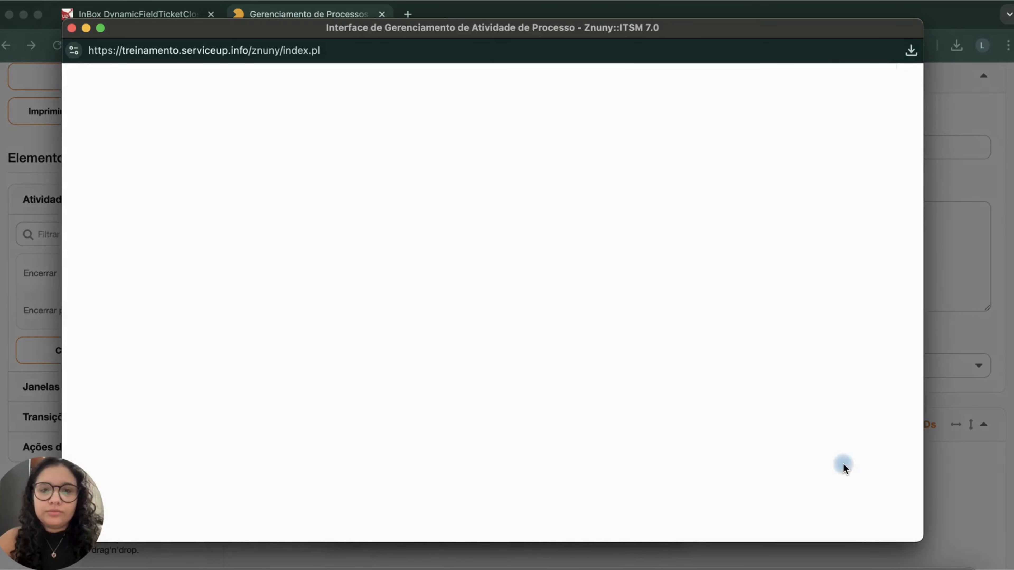
scroll(371, 408, up, 3)
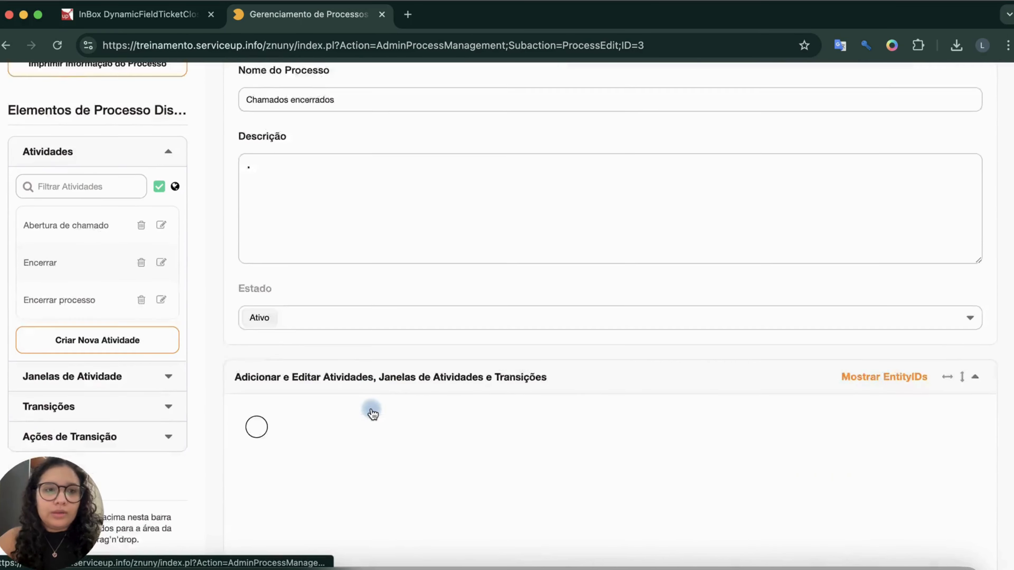
scroll(371, 408, down, 1)
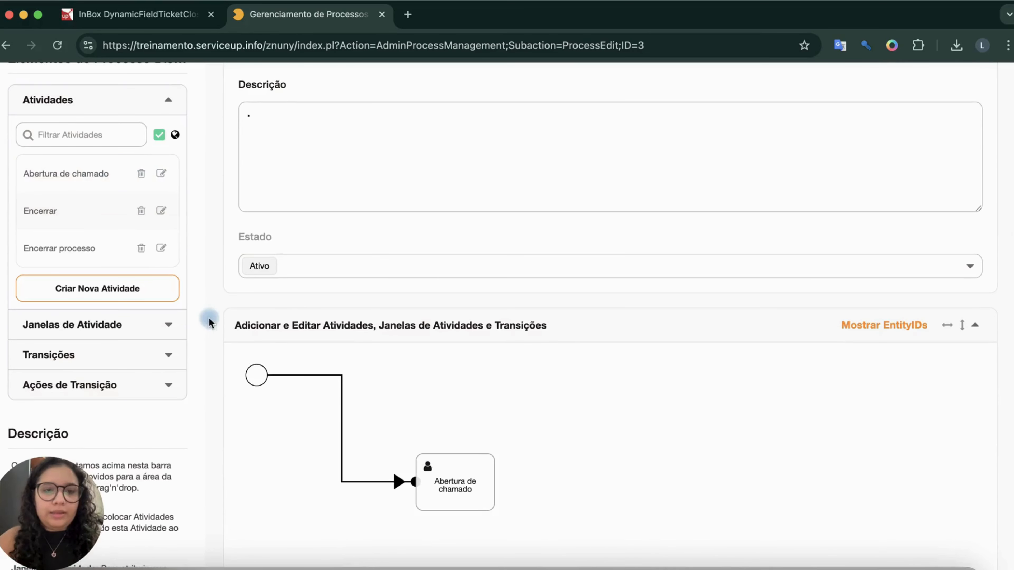
Save and finish the Chamados encerrados process and deploy all processes.
mouse_move(476, 464)
scroll(560, 471, down, 7)
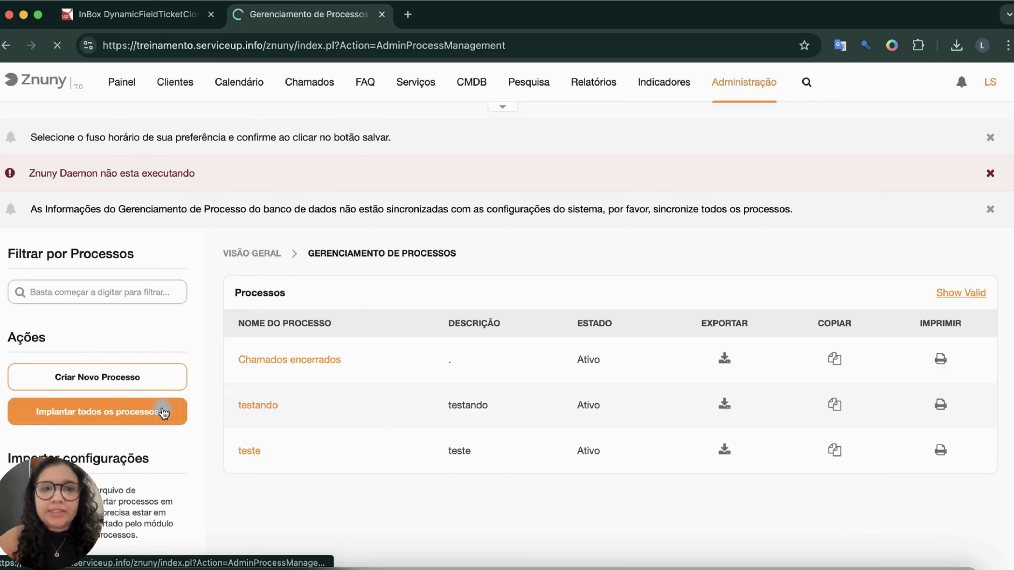
Open a new process ticket, select the Chamados encerrados process and review its opening form.
click(311, 86)
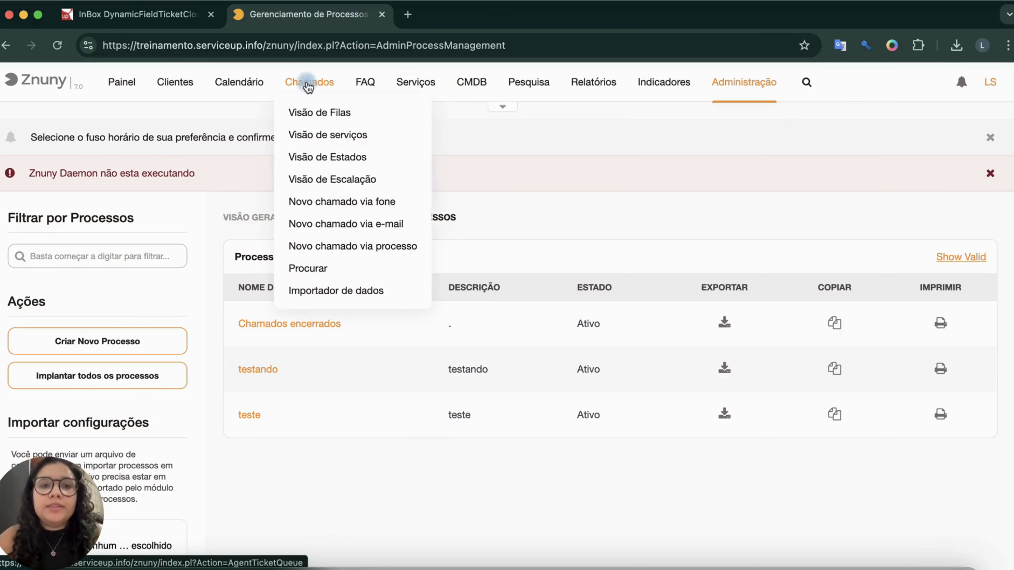
click(372, 249)
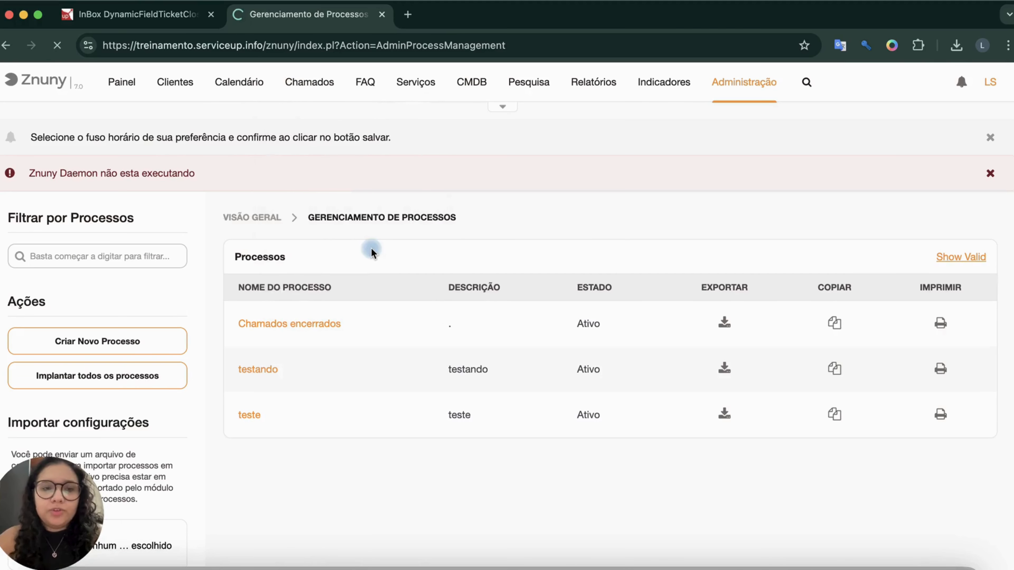
click(294, 299)
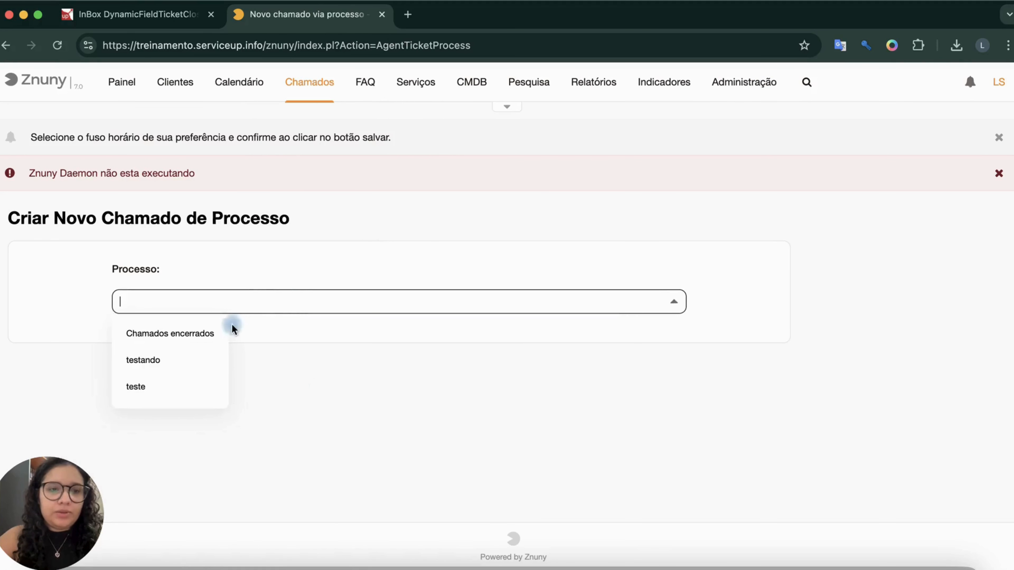
click(195, 335)
scroll(293, 407, down, 4)
scroll(293, 406, up, 4)
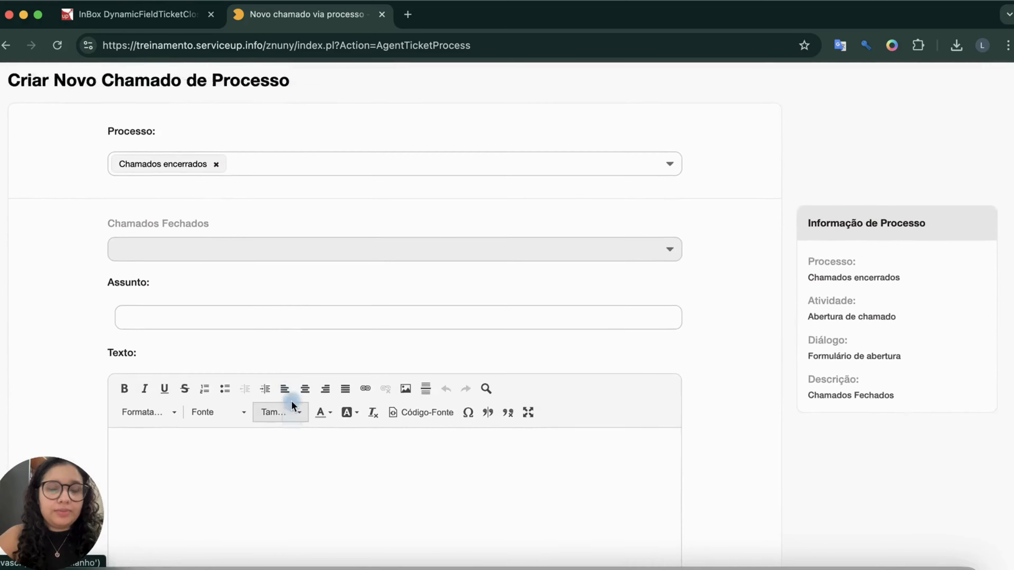
Open Administração in a new browser tab, filter its items by "process" and open Gerenciamento de Processos.
right_click(714, 92)
click(732, 95)
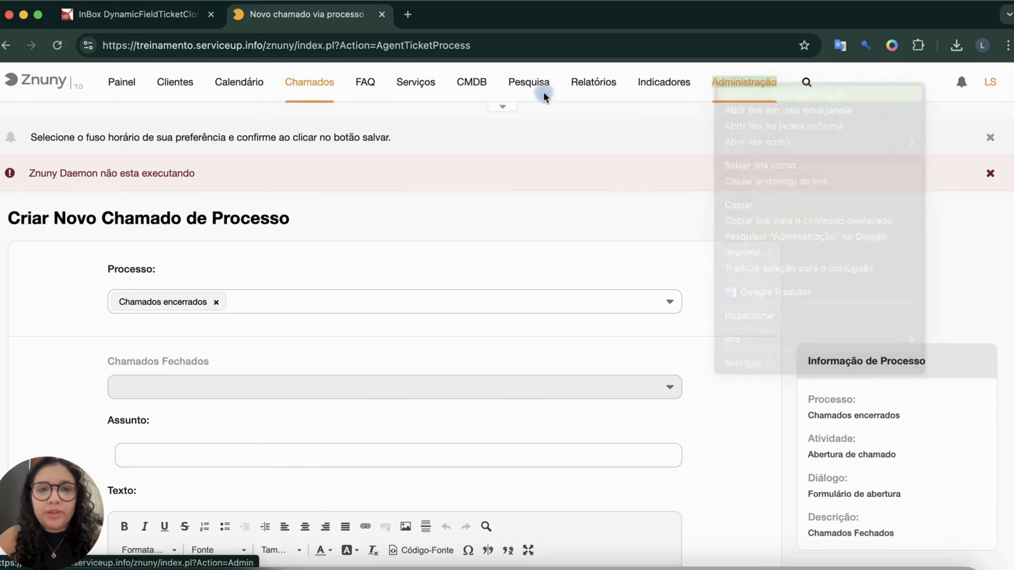
click(418, 25)
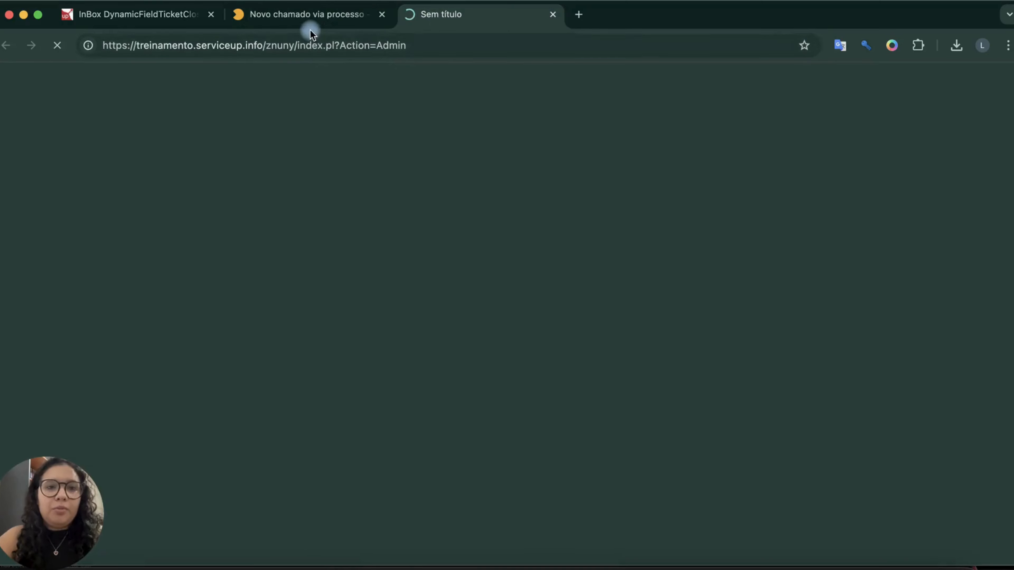
click(311, 20)
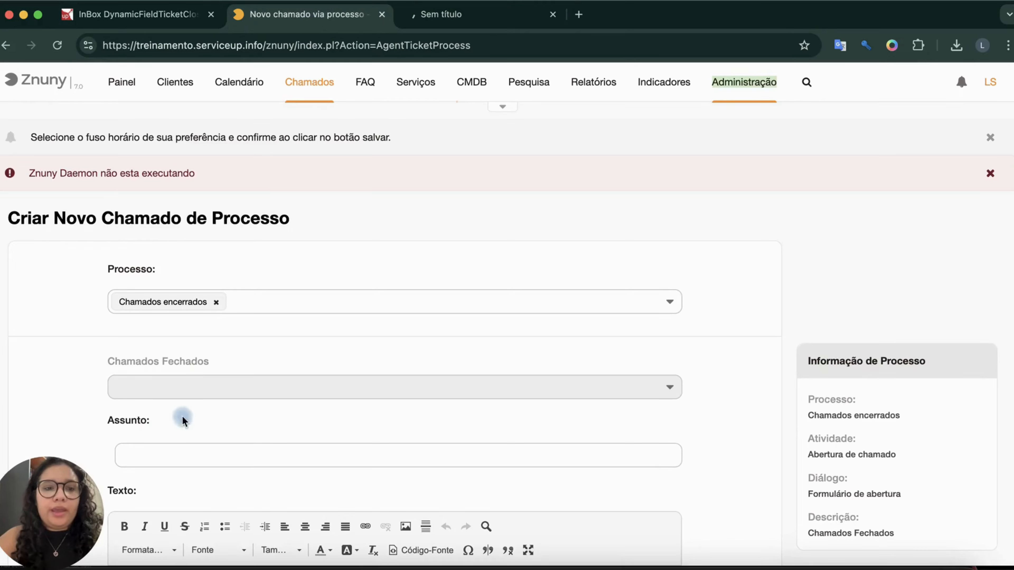
click(477, 24)
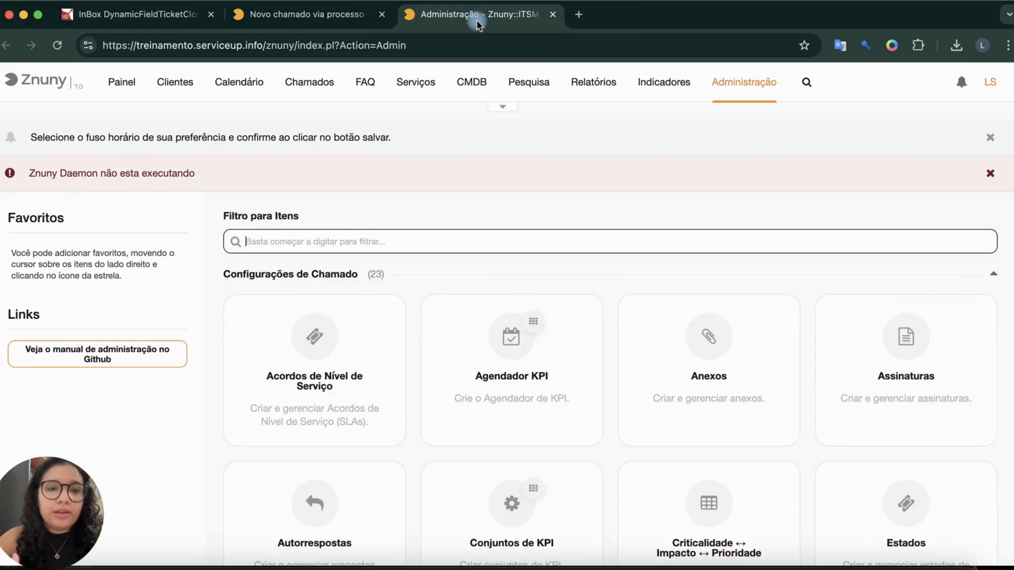
text(process)
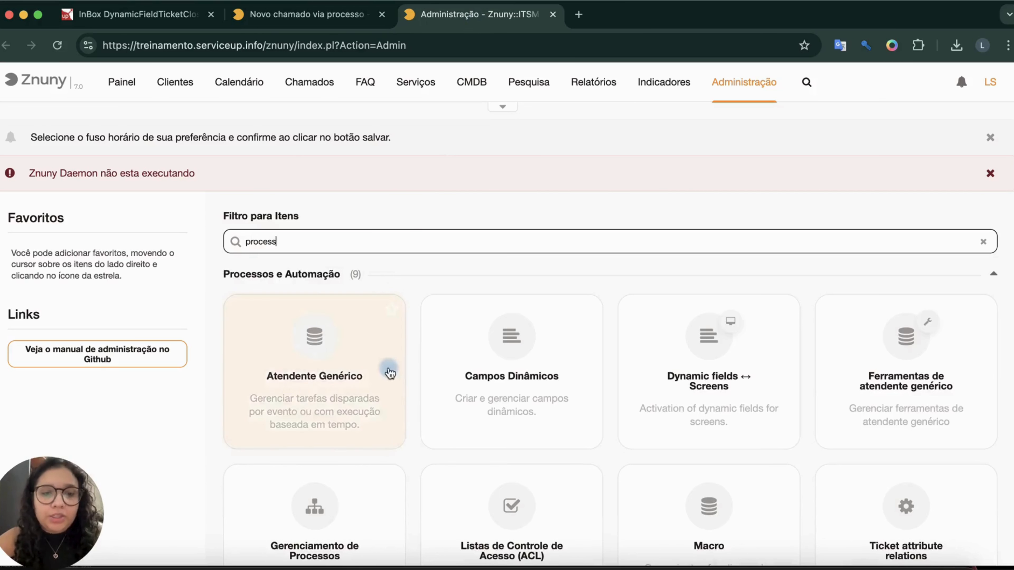
click(354, 495)
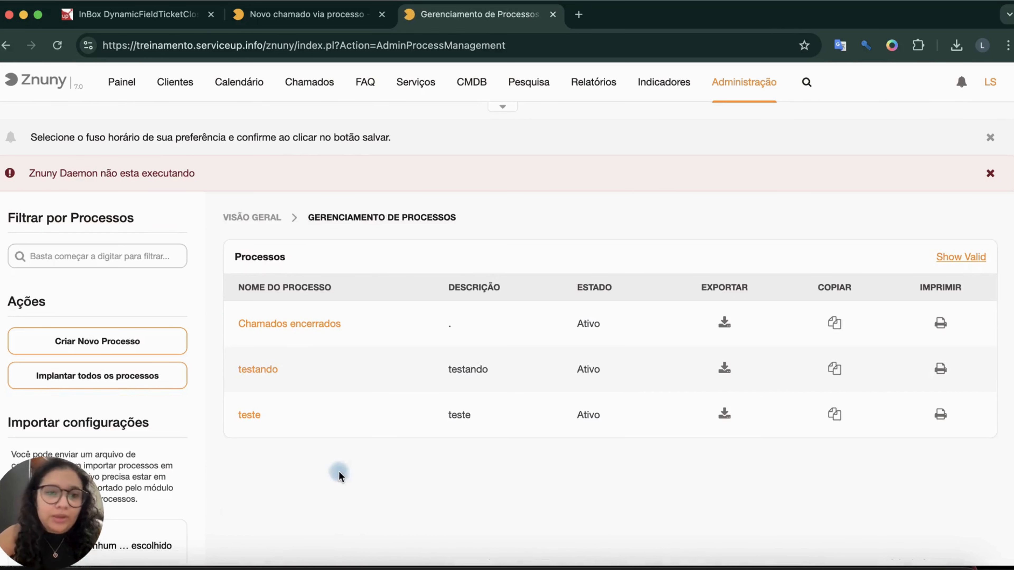
Open the Chamados encerrados process and edit the Formulário de abertura dialog assigned to the Abertura de chamado activity.
click(277, 326)
scroll(359, 391, down, 10)
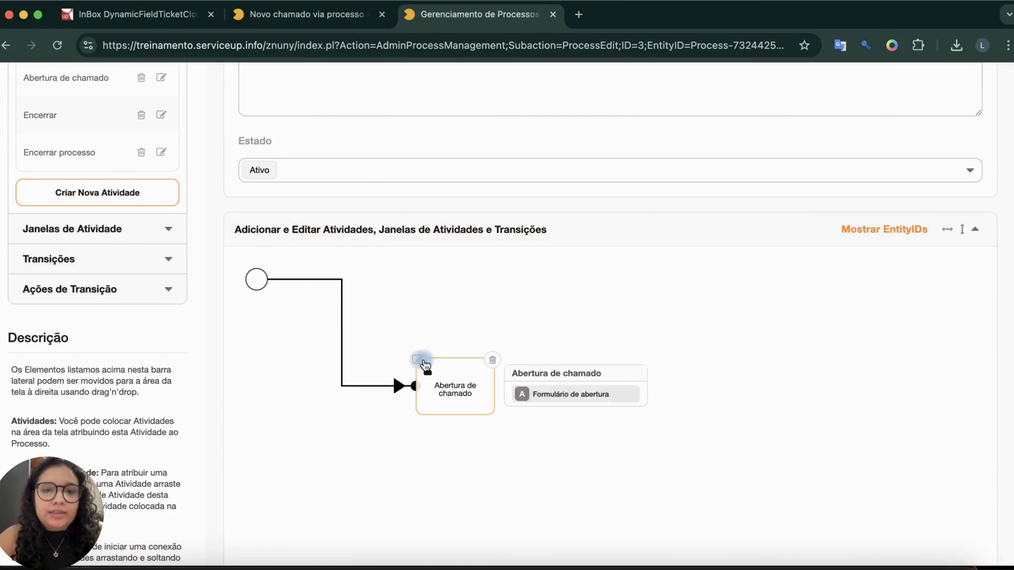
double_click(422, 364)
scroll(647, 377, up, 1)
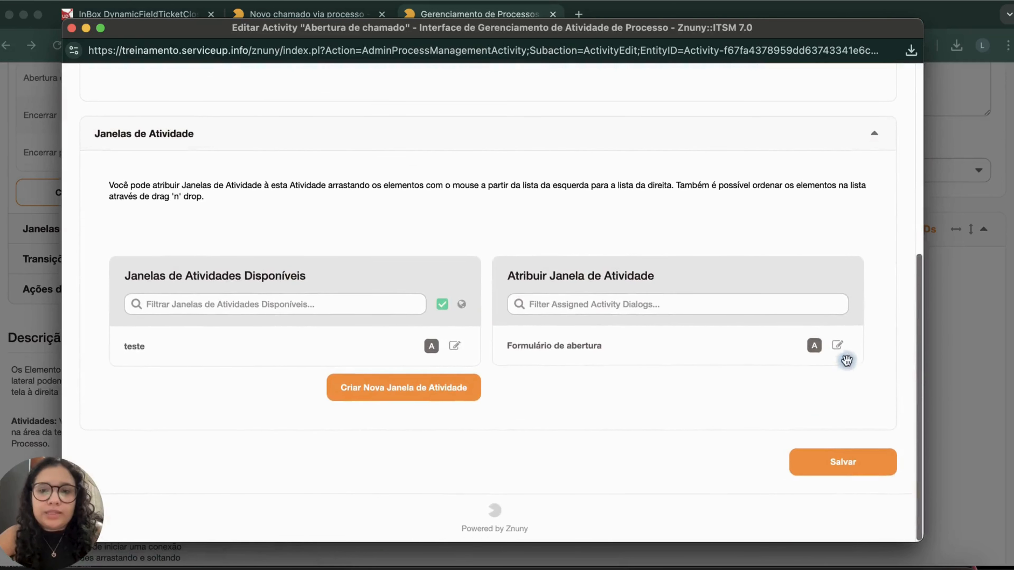
click(837, 342)
key(Return)
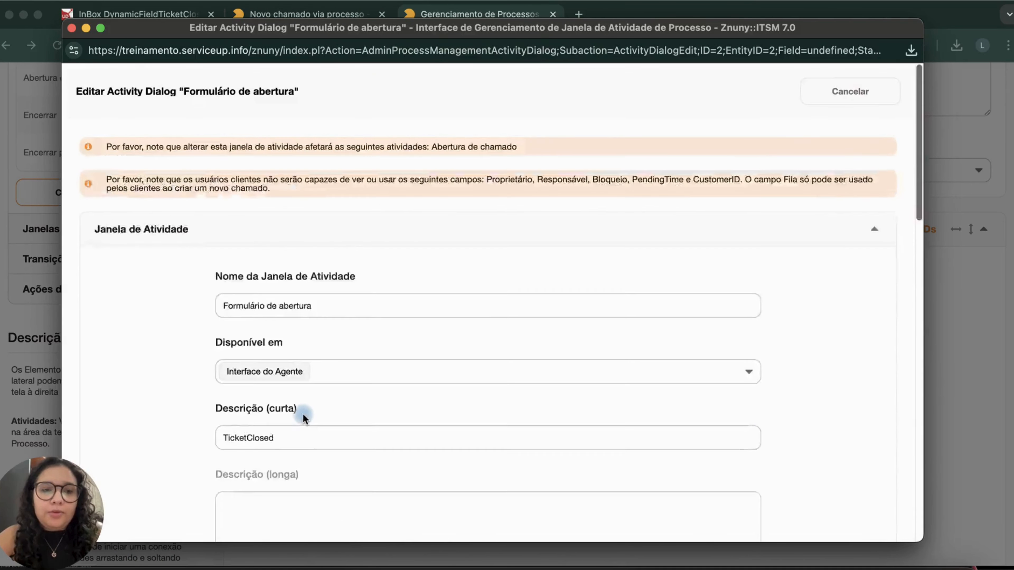
Filter the available fields by "id", assign ID do Cliente above DynamicField_TicketClosed with its default details, and save the activity dialog.
scroll(301, 415, down, 15)
click(226, 213)
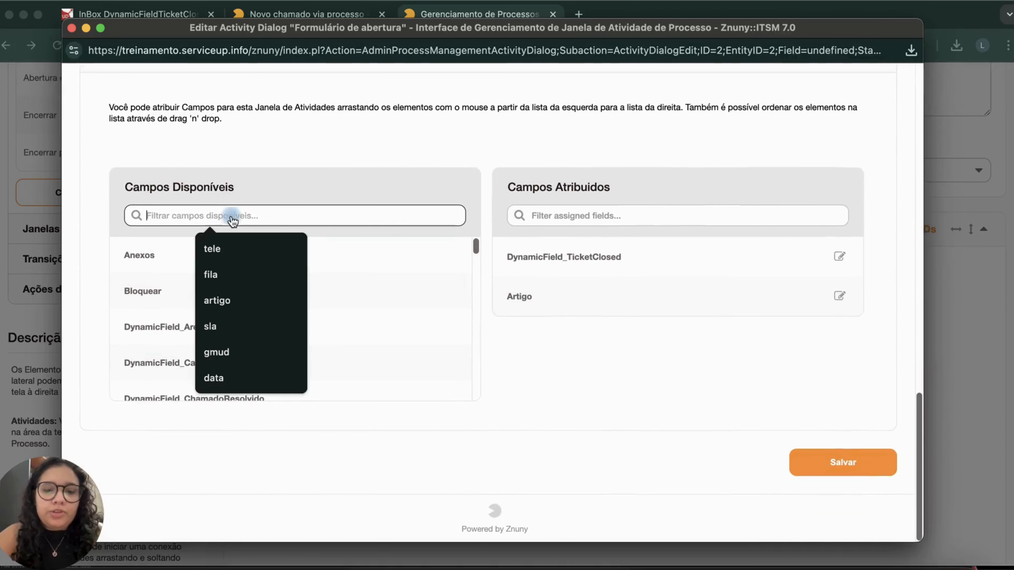
text(id)
drag(197, 353, 608, 298)
click(573, 457)
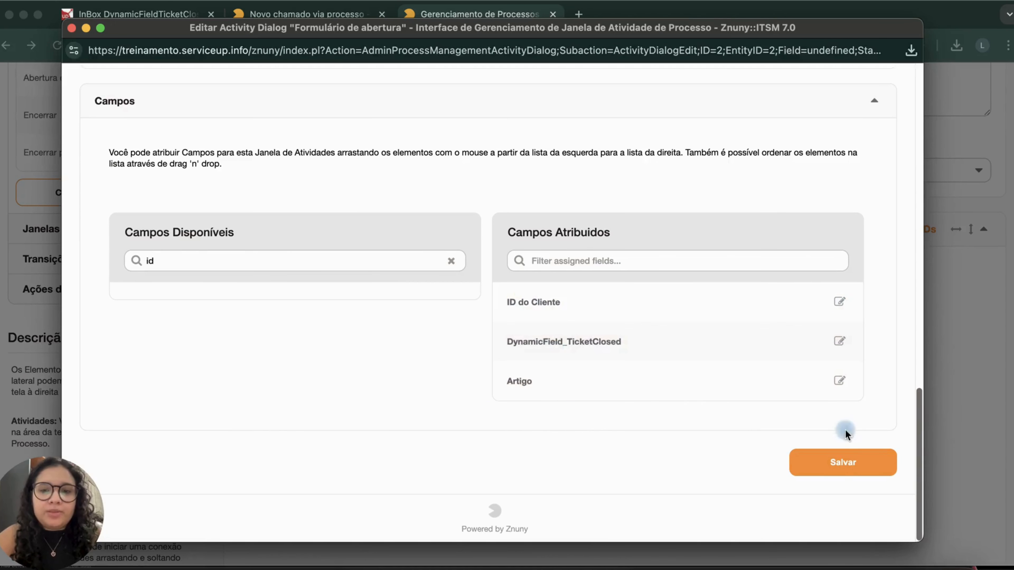
click(841, 464)
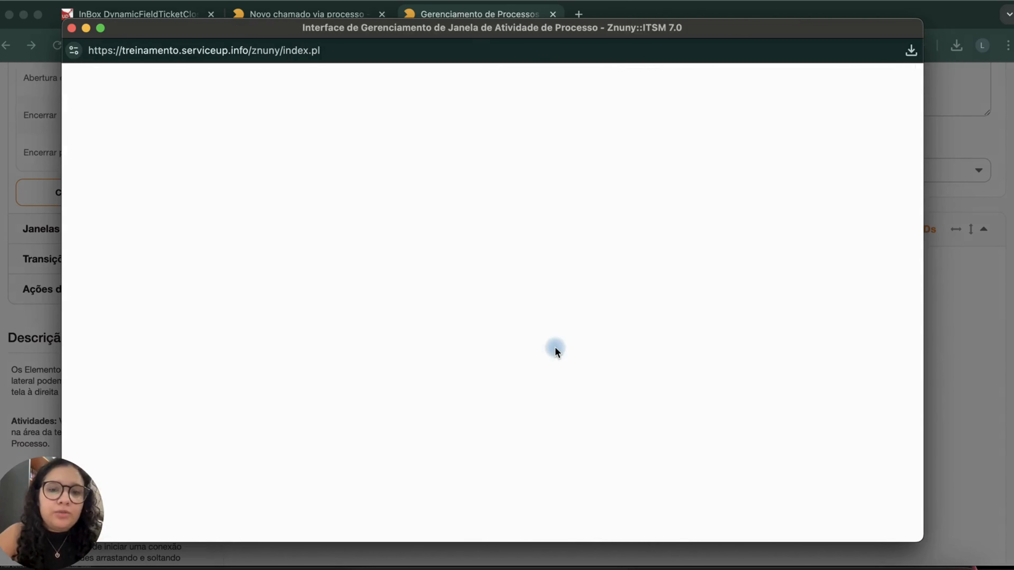
Save the Abertura de chamado activity and the finished process, and deploy all processes.
scroll(778, 427, down, 8)
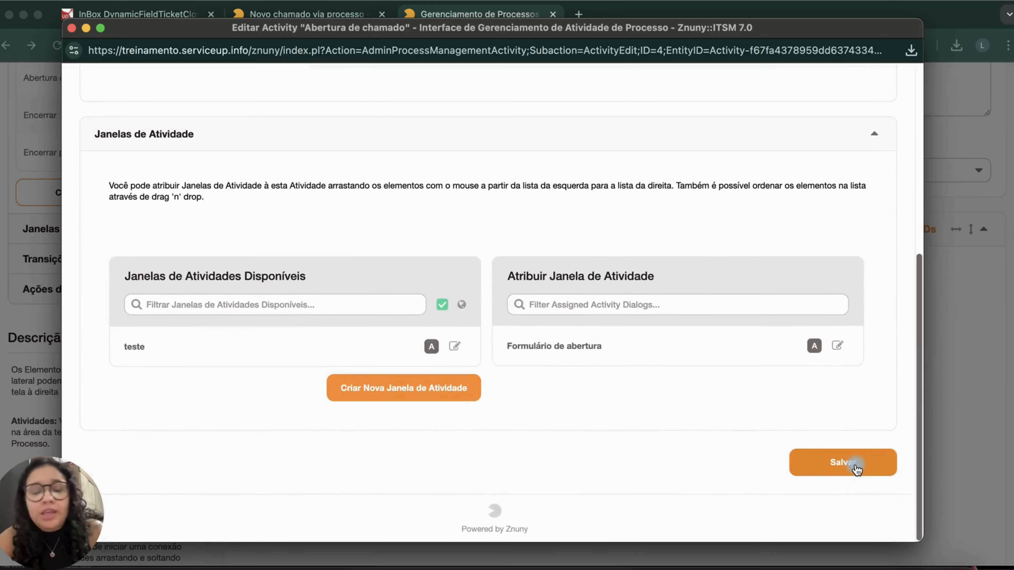
click(850, 462)
scroll(853, 464, down, 6)
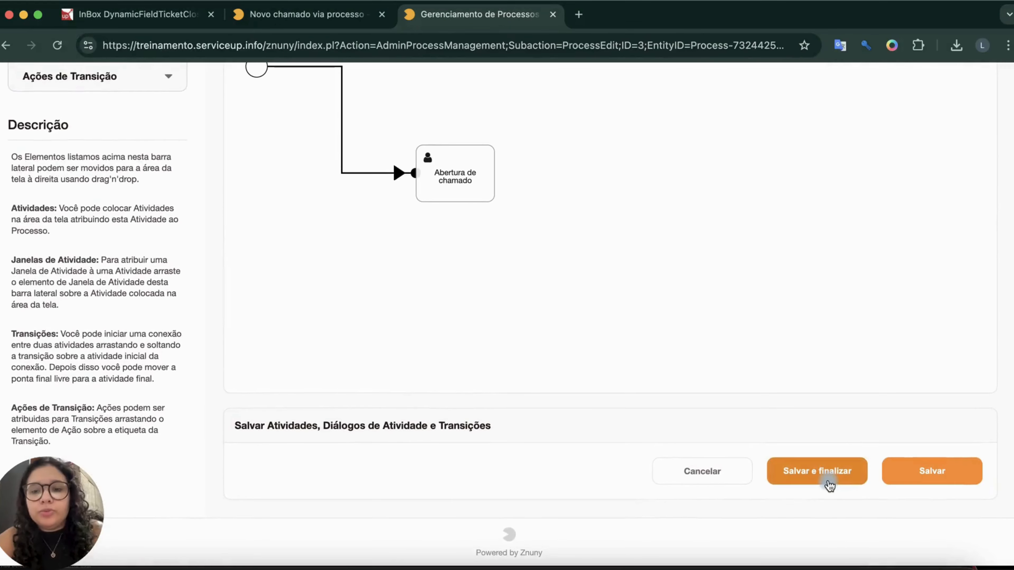
click(828, 480)
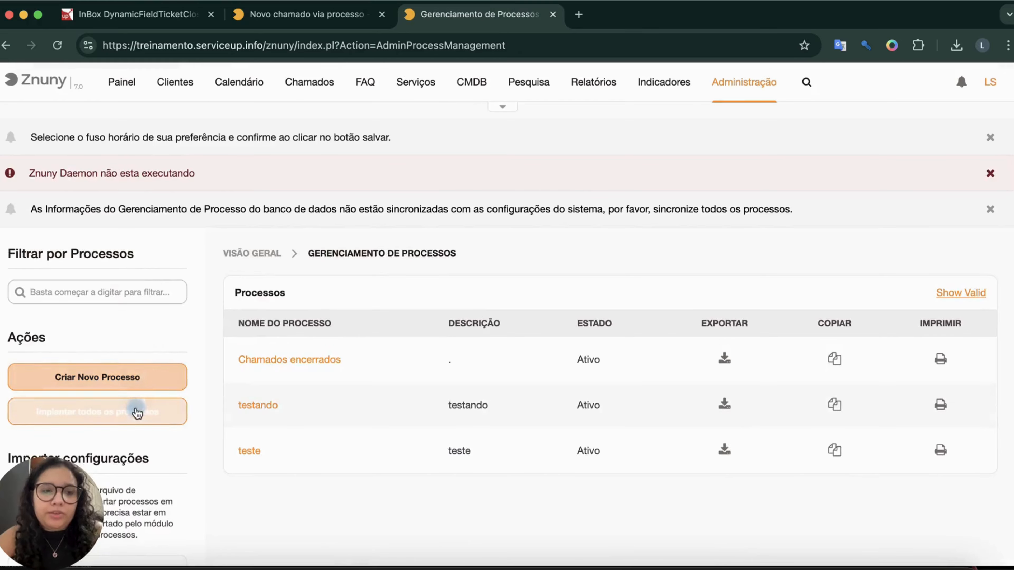
Reload the new process ticket form, select Chamados encerrados and fill in Usuário Cliente with the suggested customer user.
click(303, 20)
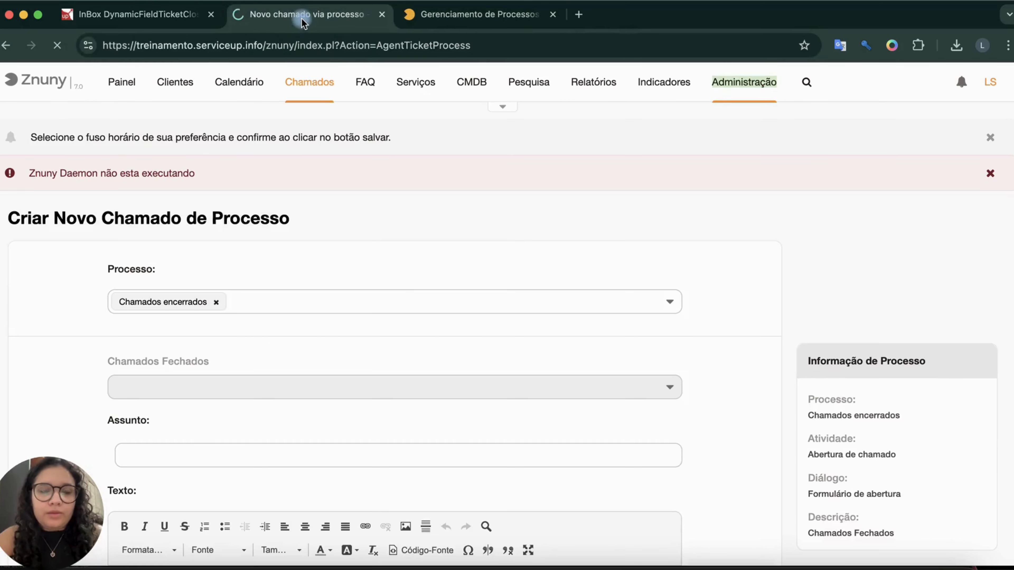
click(229, 316)
click(179, 339)
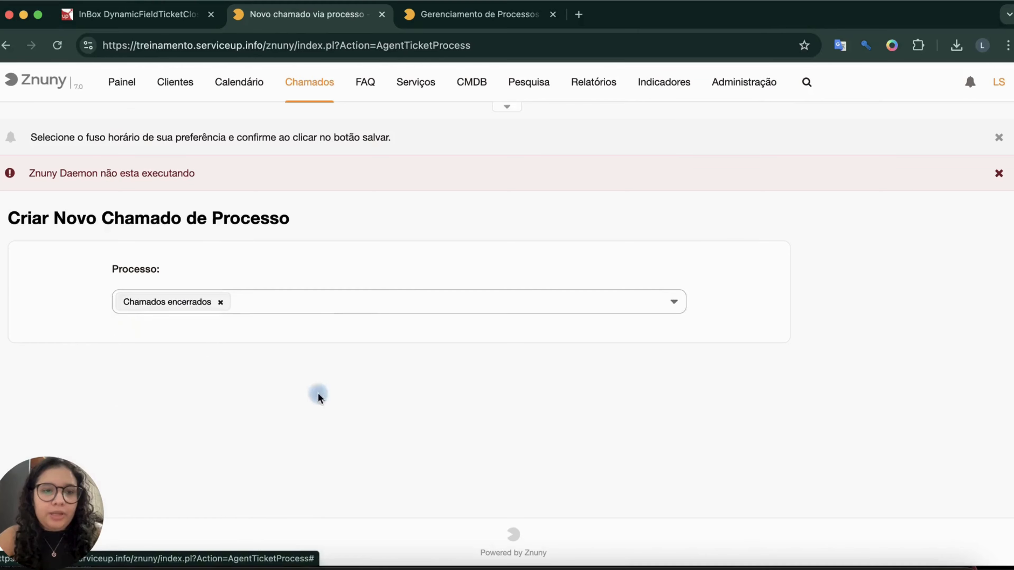
scroll(362, 414, down, 3)
click(271, 268)
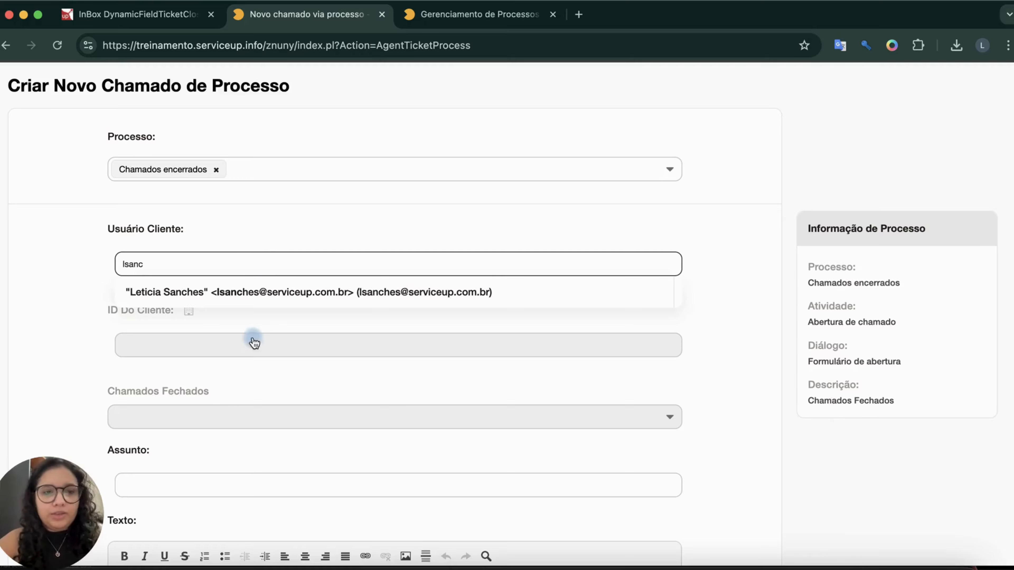
click(224, 293)
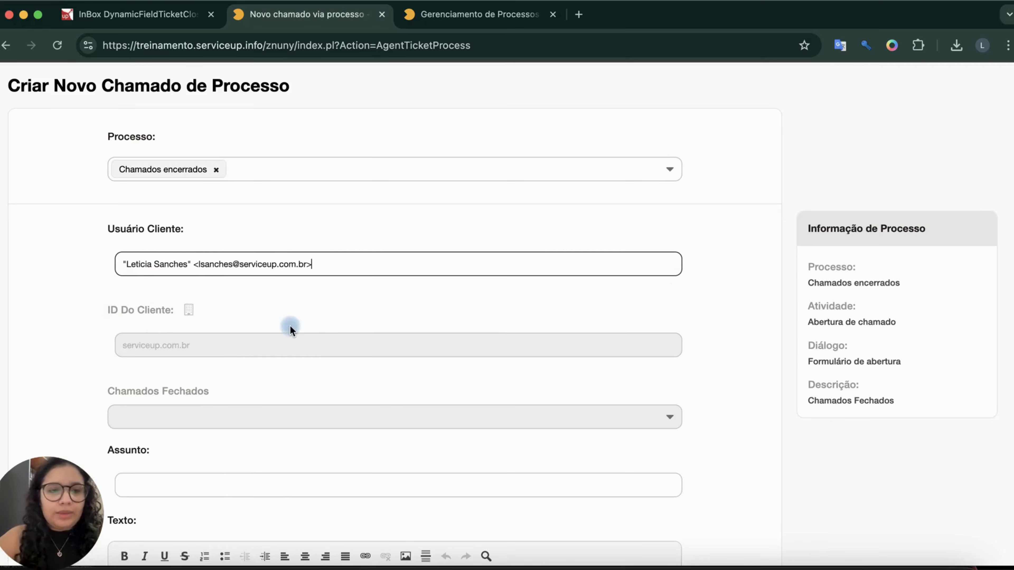
Copy the Formulário de contratação entry from the Chamados Fechados options and isolate its ticket number for copying.
scroll(290, 325, down, 2)
click(260, 312)
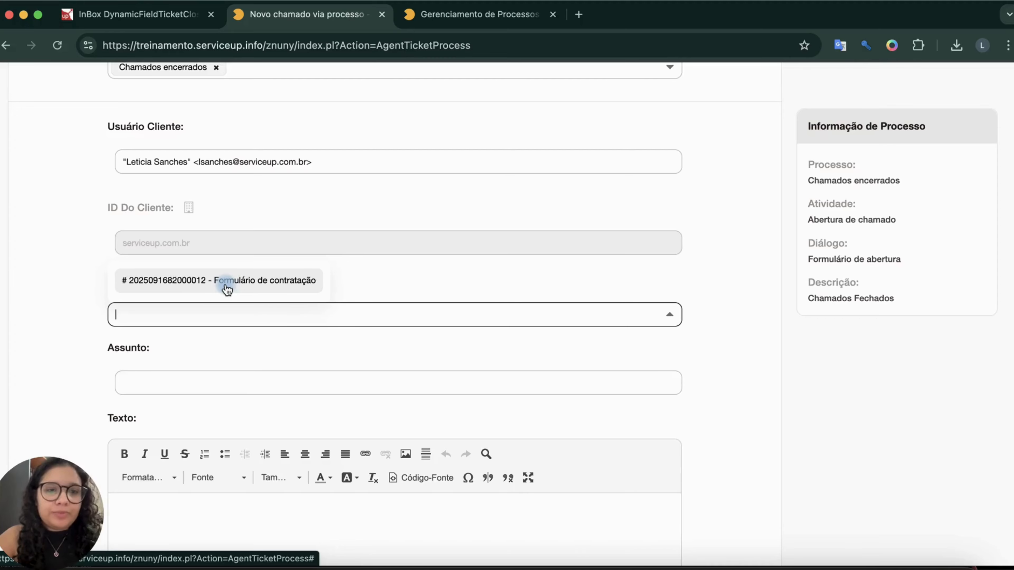
right_click(181, 284)
key(super+c)
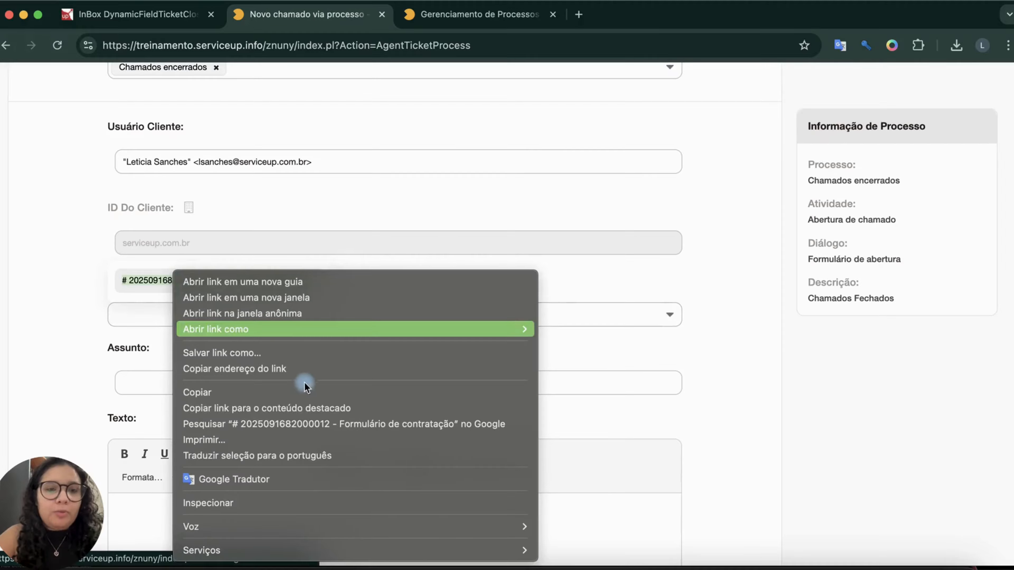
click(282, 393)
click(484, 221)
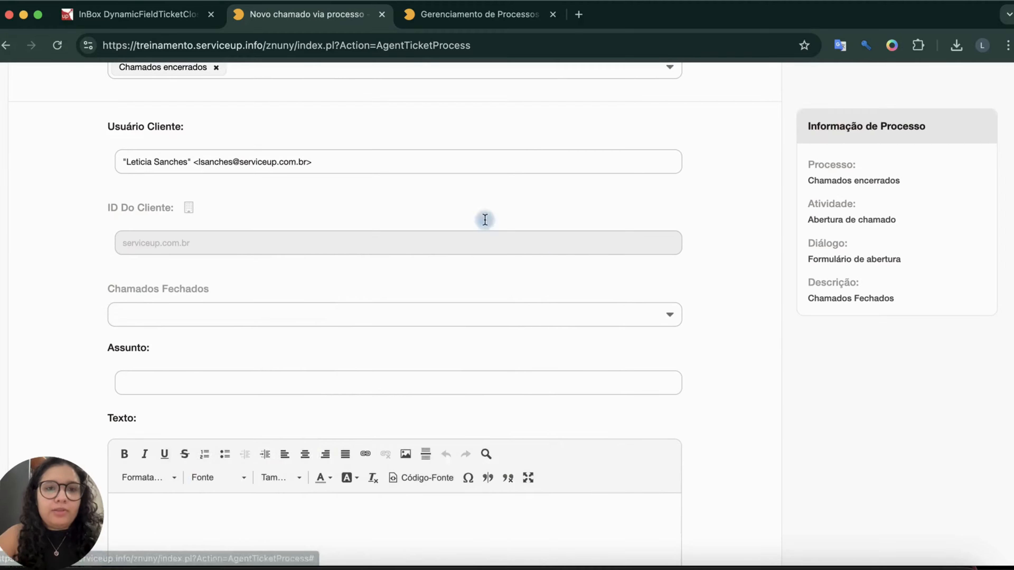
click(399, 50)
key(super+v)
double_click(183, 46)
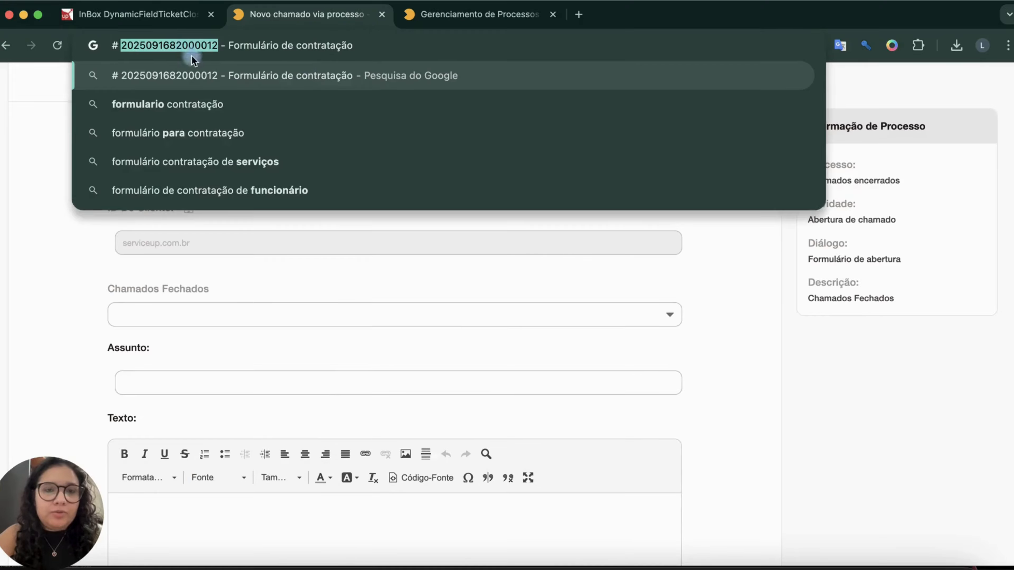
click(382, 334)
Run a full-text search for the copied ticket number in the process management tab to open that ticket.
scroll(399, 199, up, 6)
click(479, 14)
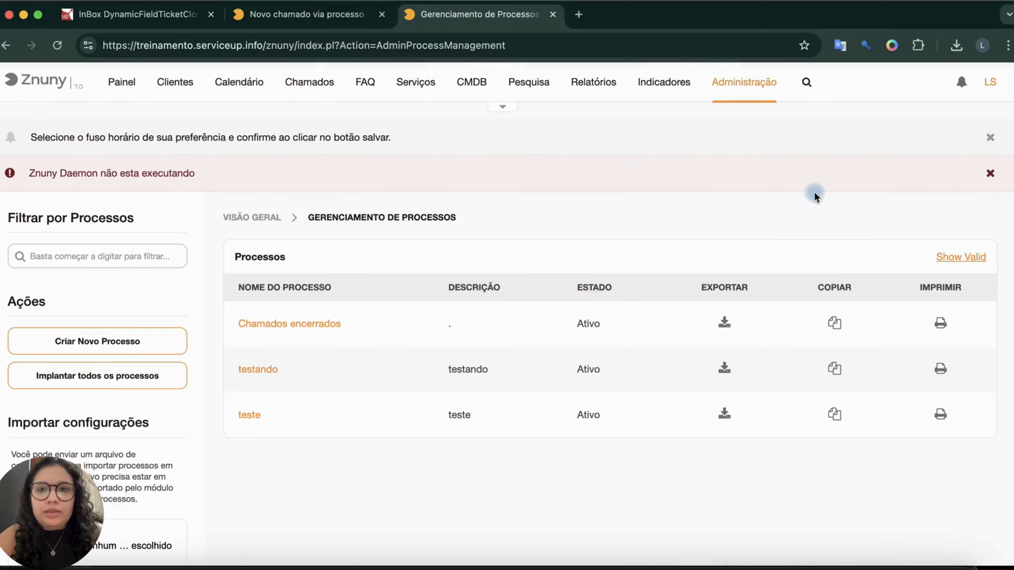
click(504, 107)
click(688, 134)
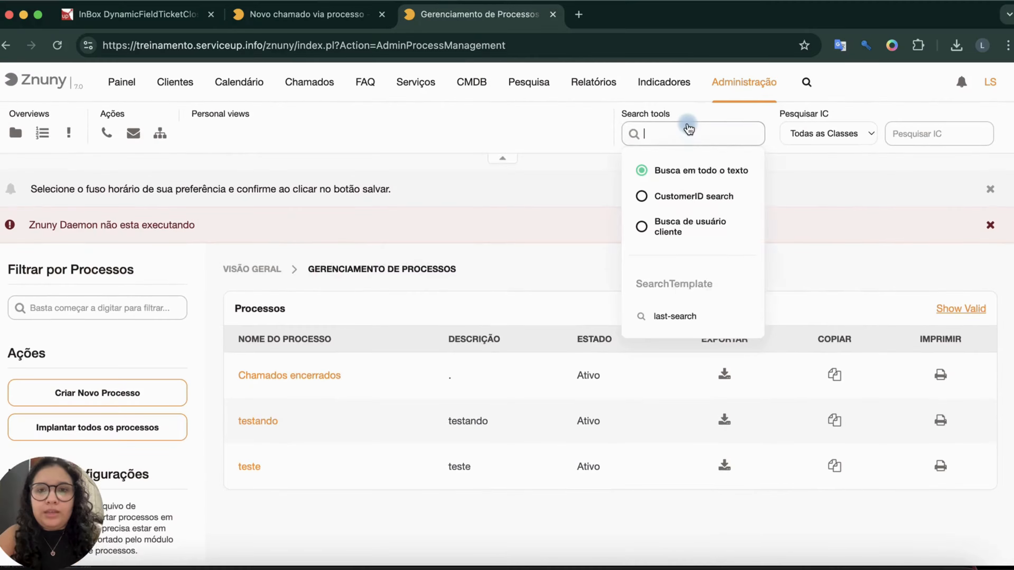
key(super+v)
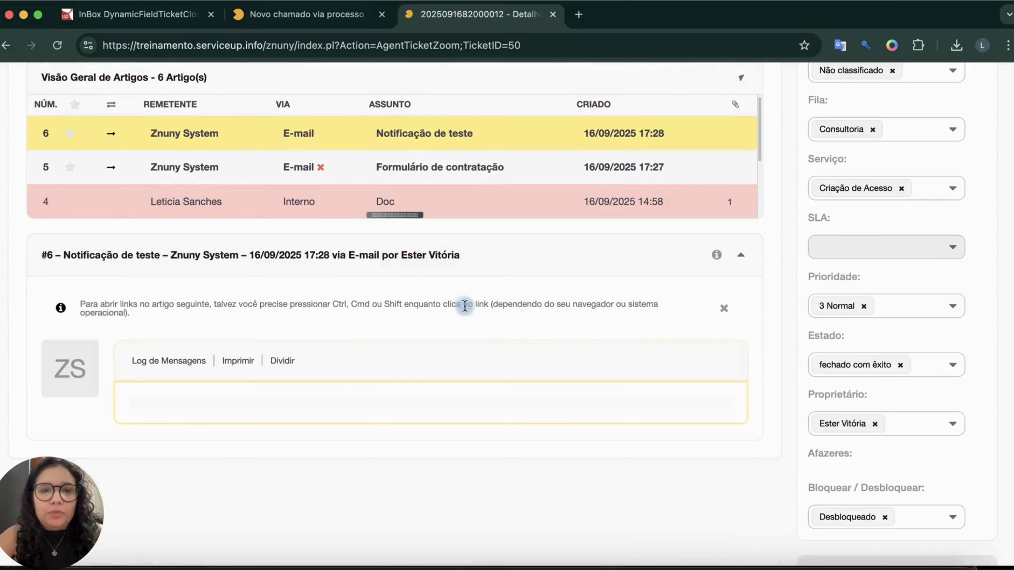
Examine the Formulário de contratação ticket's first article, highlighting the form fields it requests.
scroll(452, 172, down, 3)
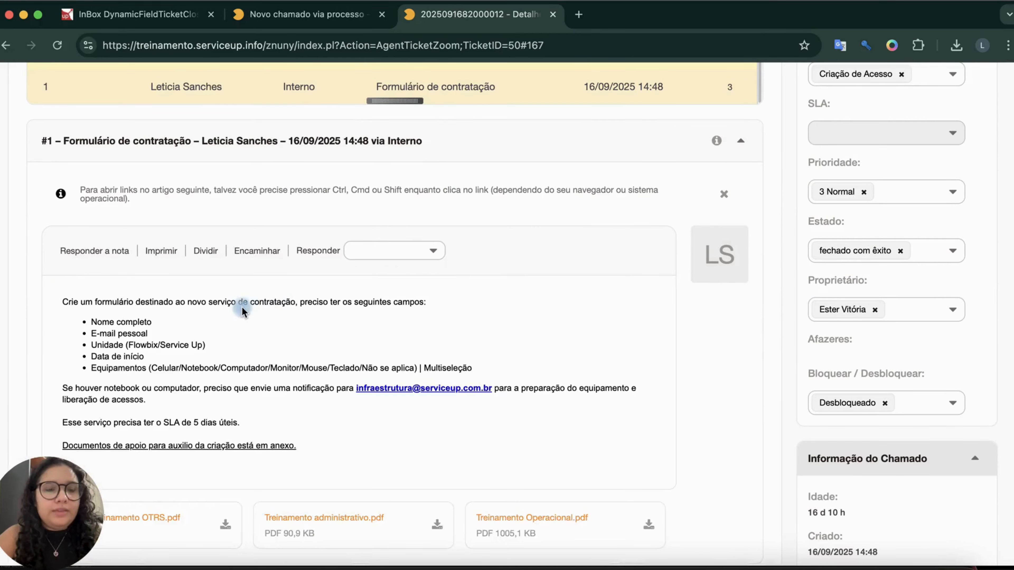
drag(92, 320, 520, 365)
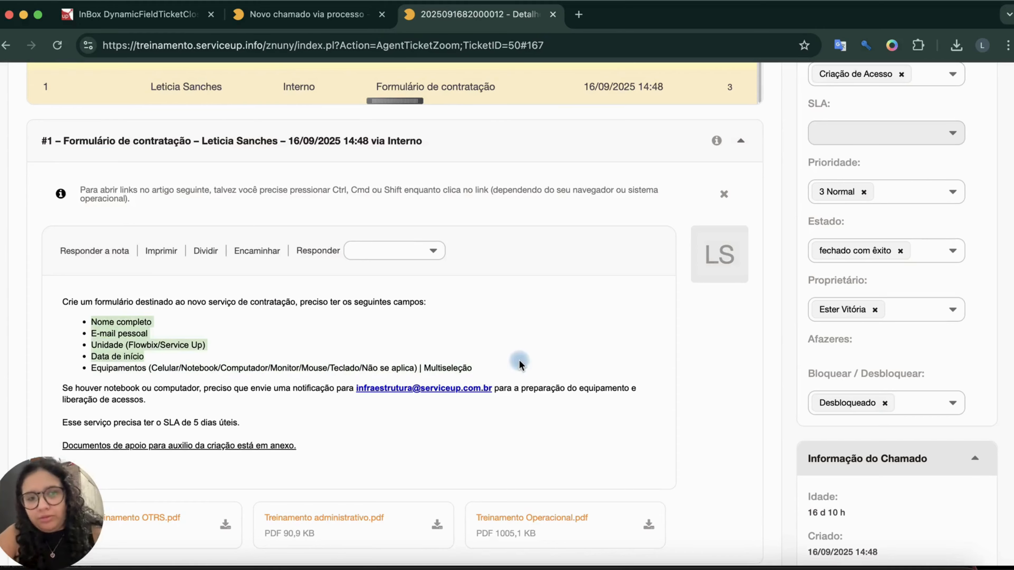
drag(99, 318, 347, 345)
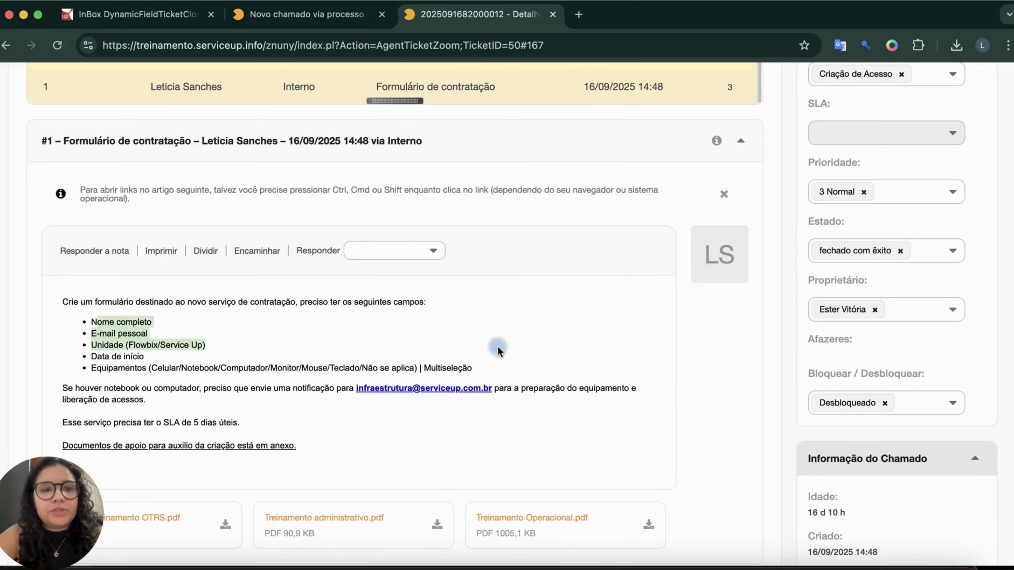
Return to the new process ticket form and open the list of Chamados Fechados options.
click(312, 14)
scroll(311, 483, down, 4)
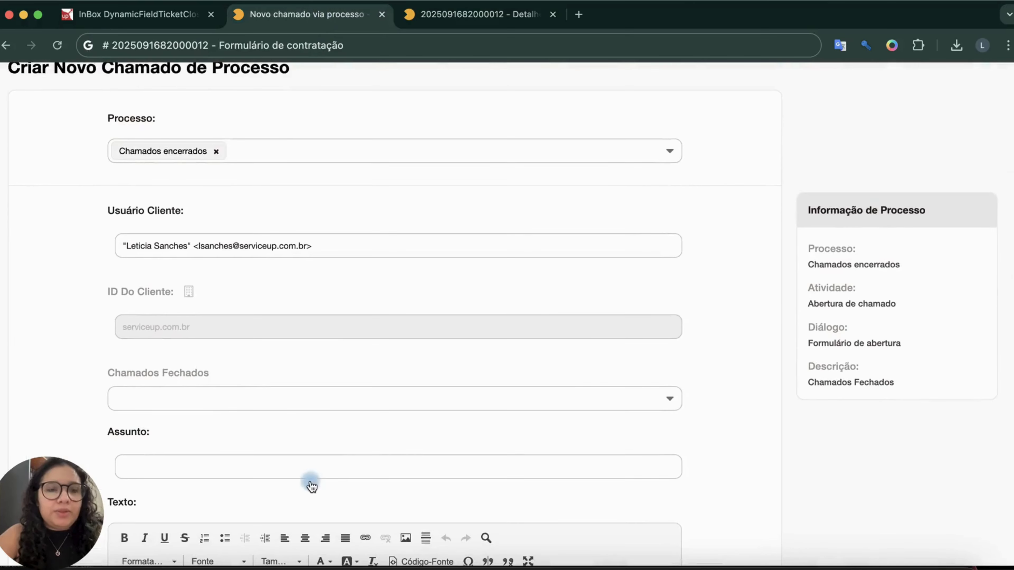
click(222, 394)
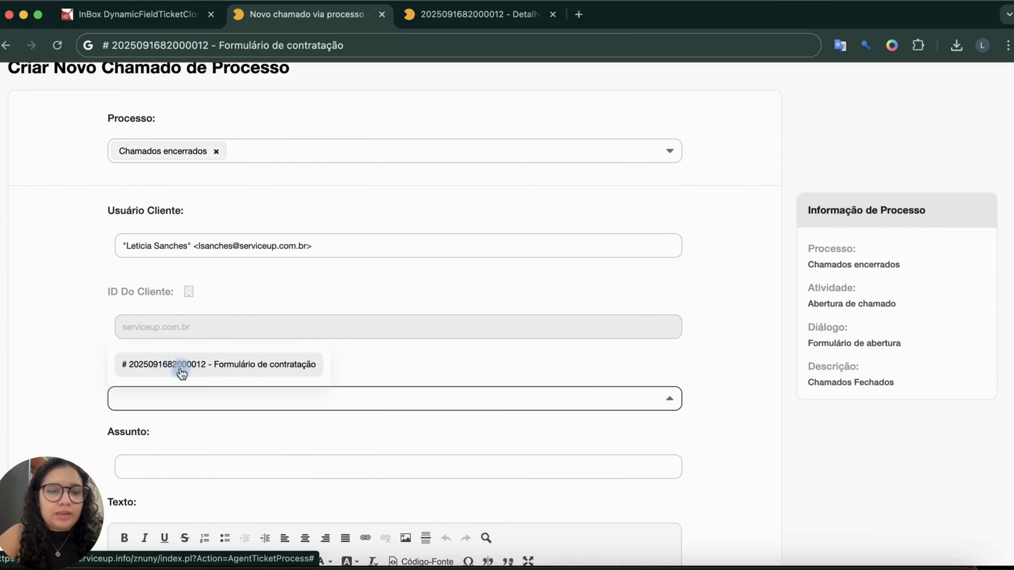
scroll(185, 376, down, 4)
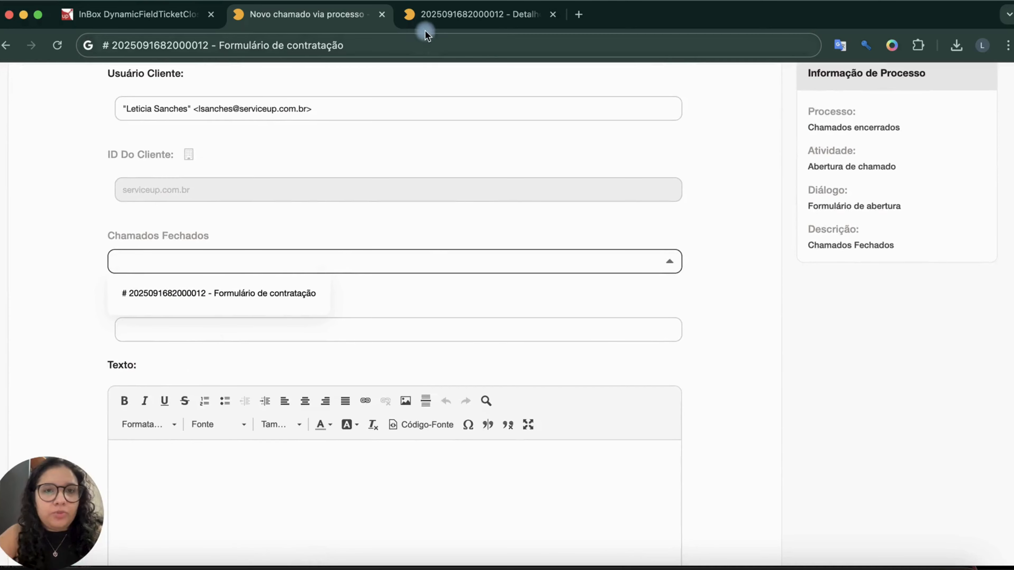
Revisit the Formulário de contratação ticket's first article to review its subject and the requested fields, highlighting Nome completo.
click(424, 17)
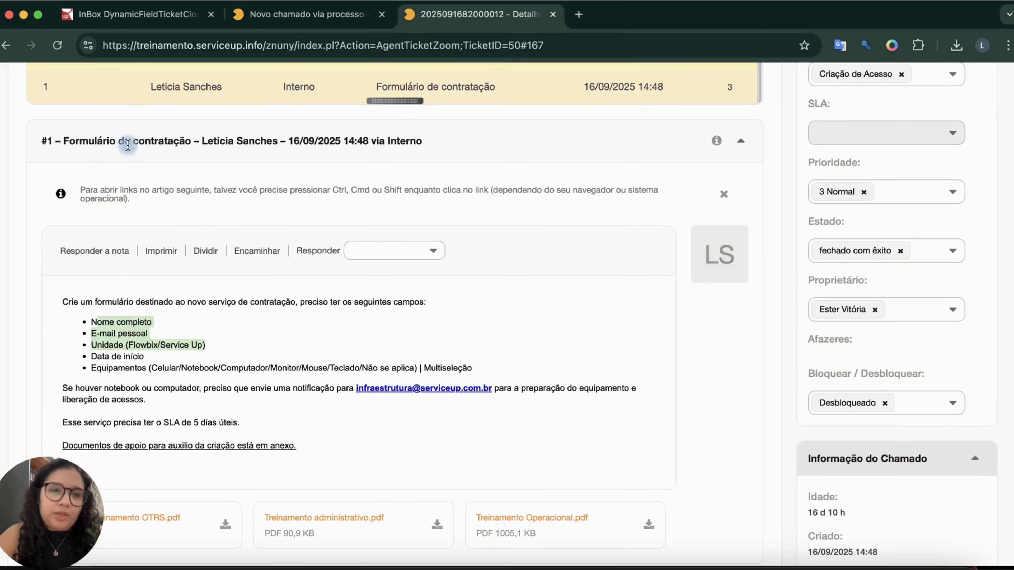
click(96, 334)
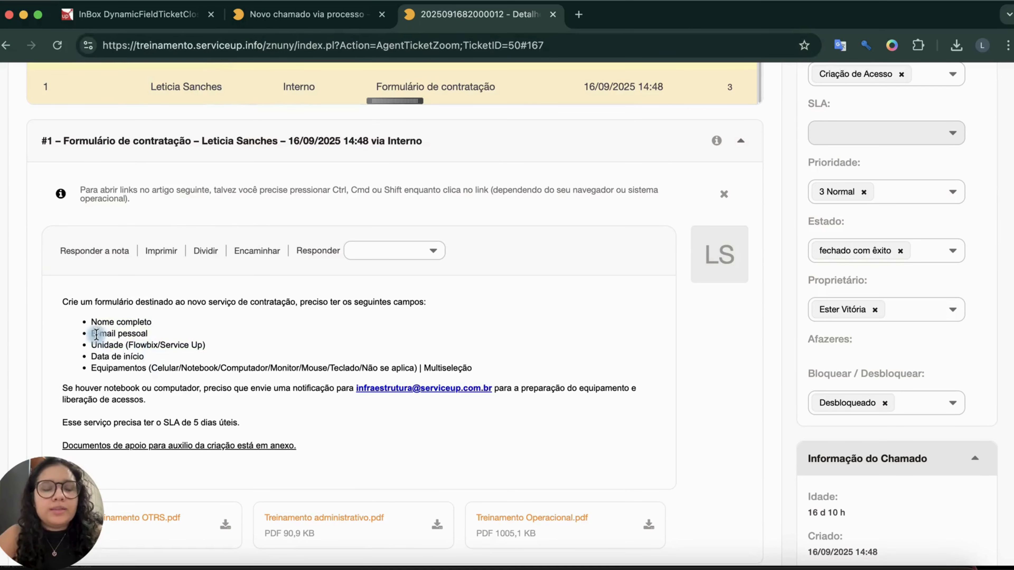
drag(92, 324, 238, 330)
Select the Formulário de contratação ticket in the process form's Chamados Fechados field and check the Assunto and Texto contents.
click(303, 14)
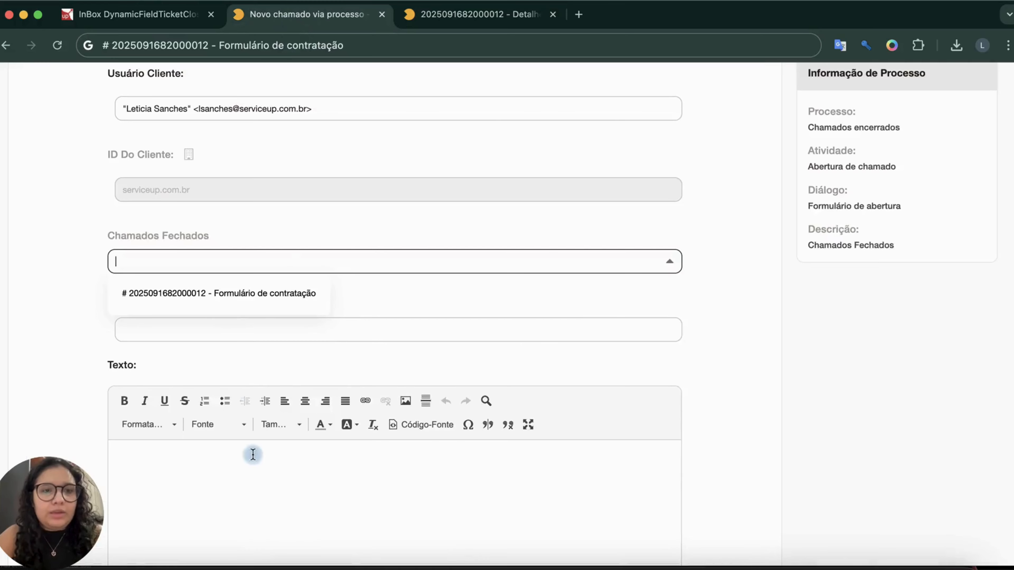
click(201, 296)
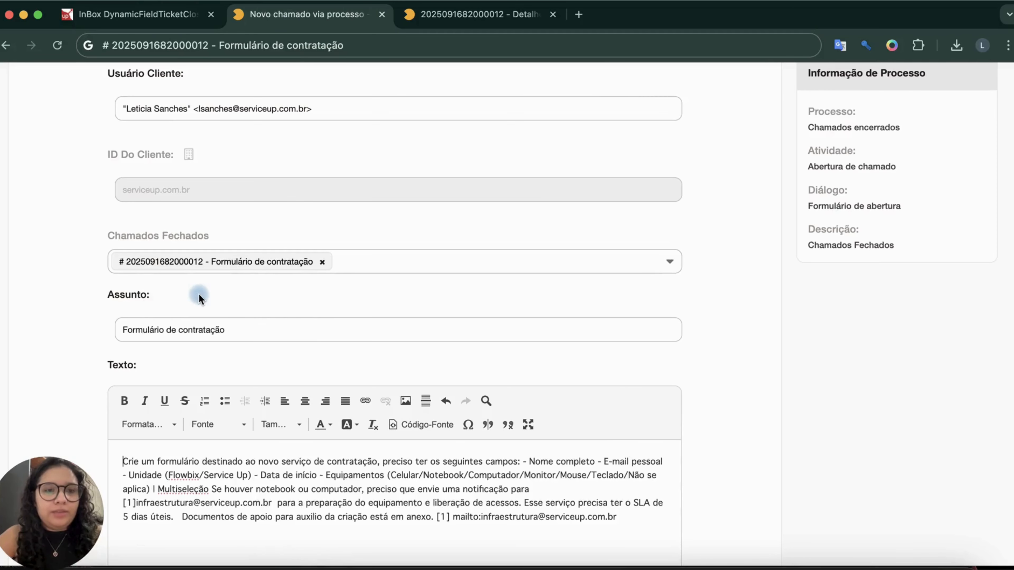
click(216, 331)
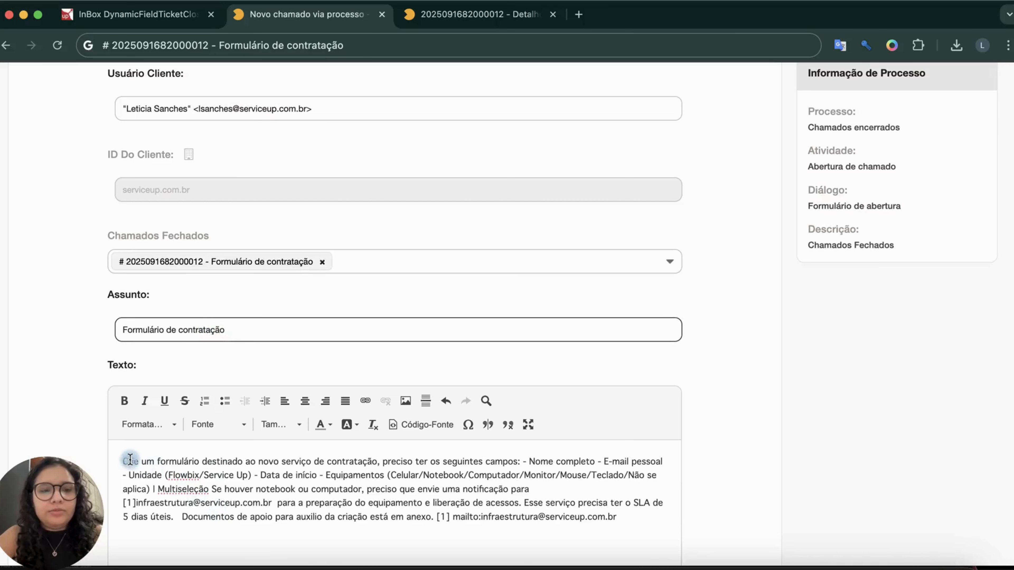
drag(129, 460, 501, 528)
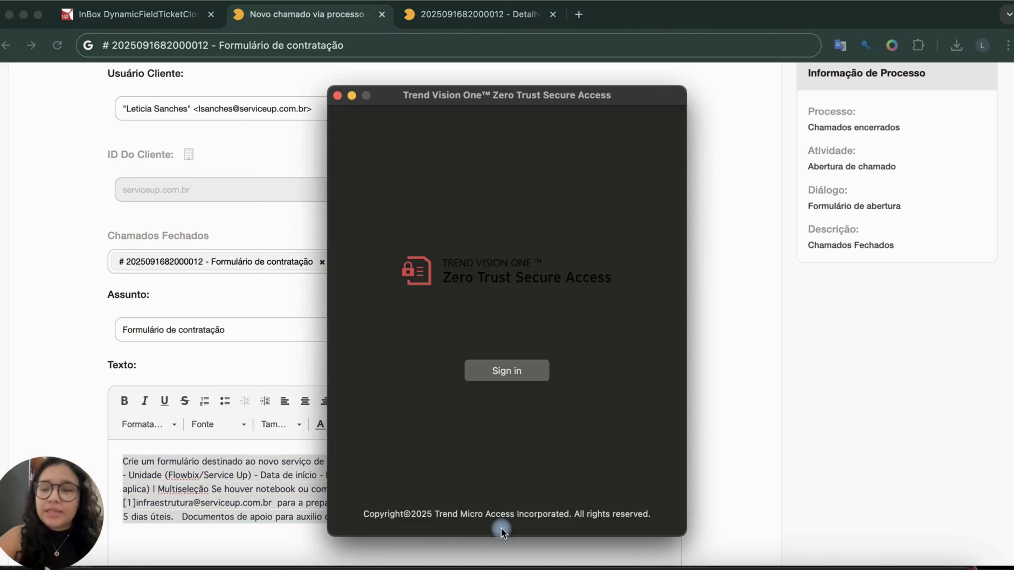